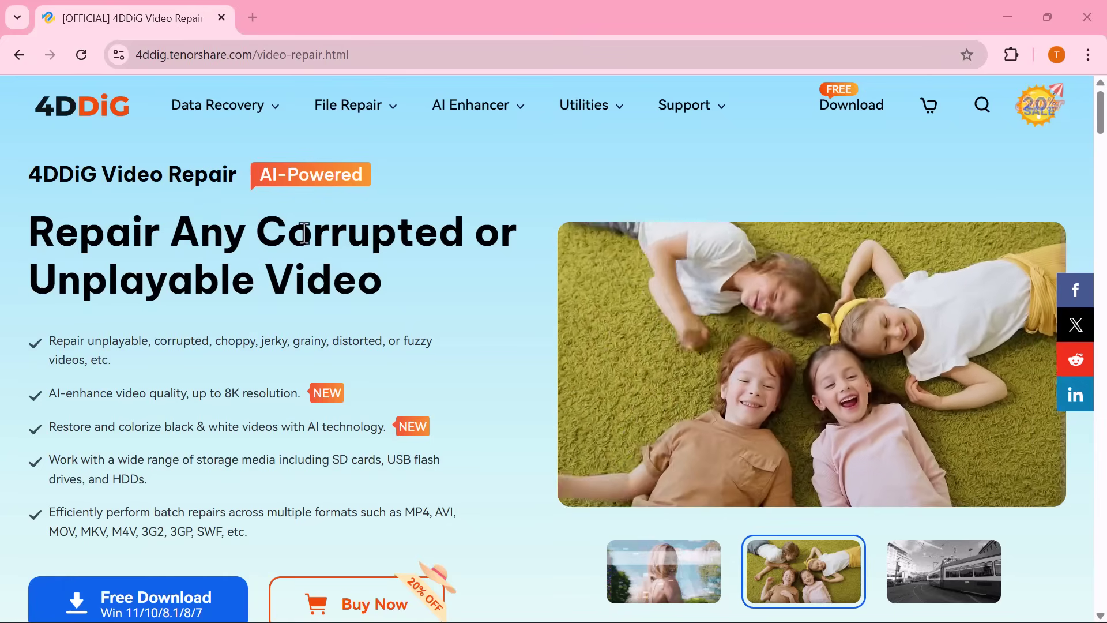
Switch the product page's hero video to the woman clip.
{"action": "mouse_move", "coordinate": [675, 420]}
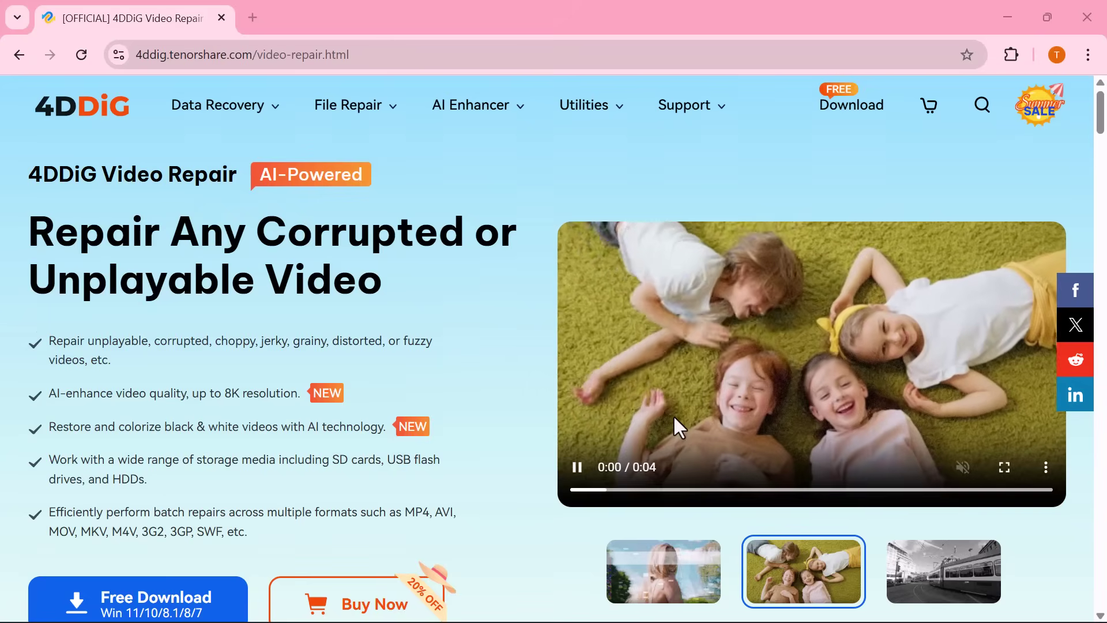
{"action": "scroll", "coordinate": [674, 418], "scroll_direction": "down", "scroll_amount": 1}
{"action": "scroll", "coordinate": [674, 418], "scroll_direction": "down", "scroll_amount": 1}
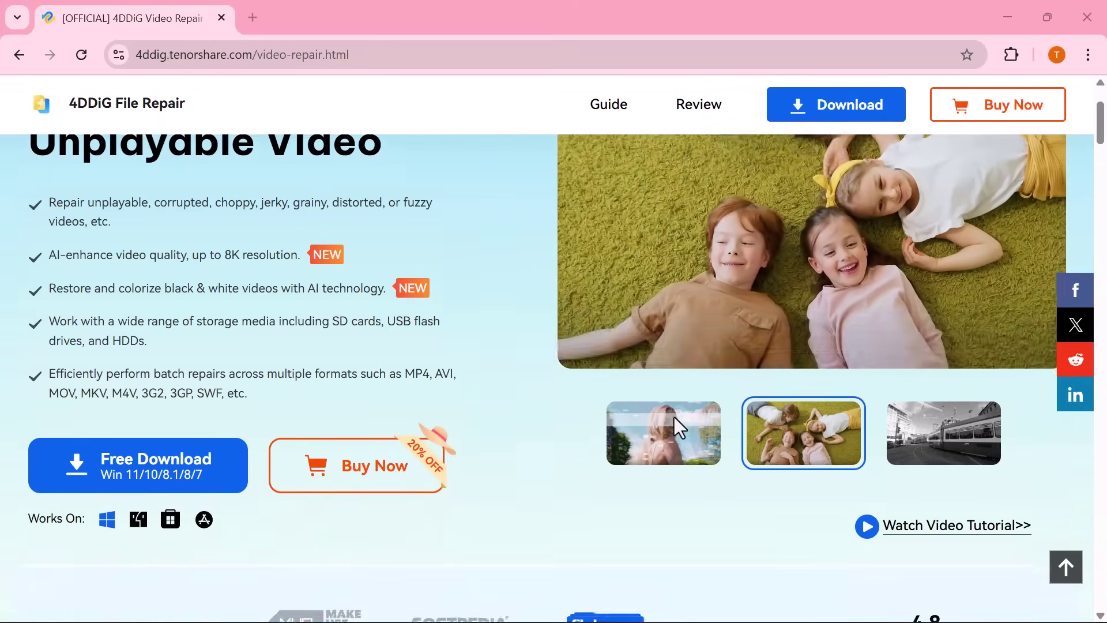
{"action": "scroll", "coordinate": [686, 519], "scroll_direction": "up", "scroll_amount": 2}
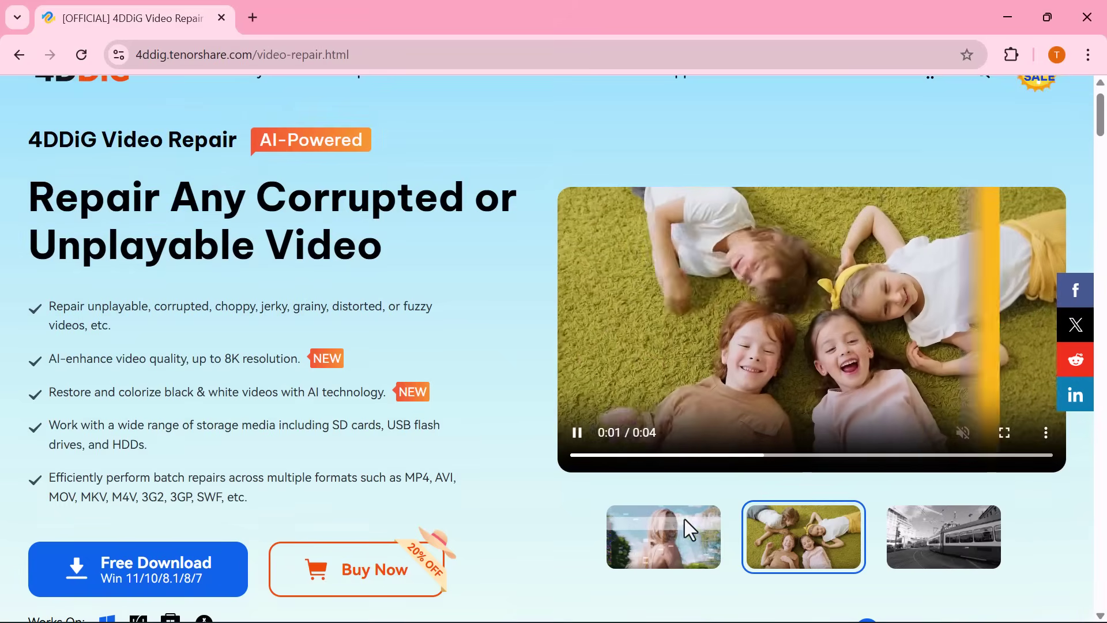
{"action": "left_click", "coordinate": [683, 545]}
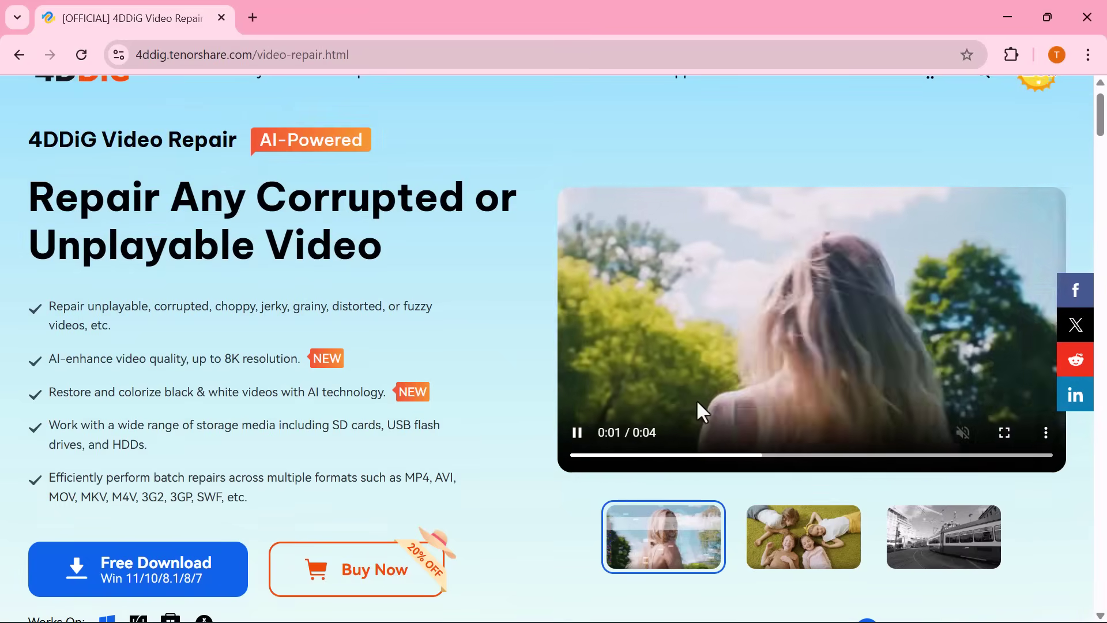
Scroll down through the rest of the product page.
{"action": "scroll", "coordinate": [696, 399], "scroll_direction": "down", "scroll_amount": 6}
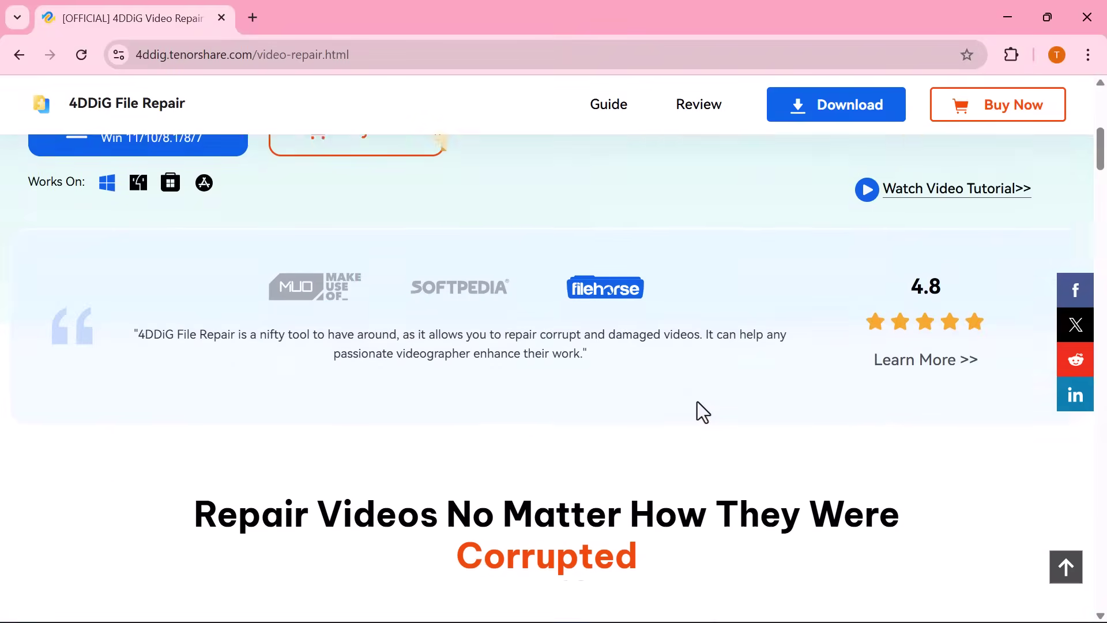
{"action": "scroll", "coordinate": [697, 402], "scroll_direction": "down", "scroll_amount": 7}
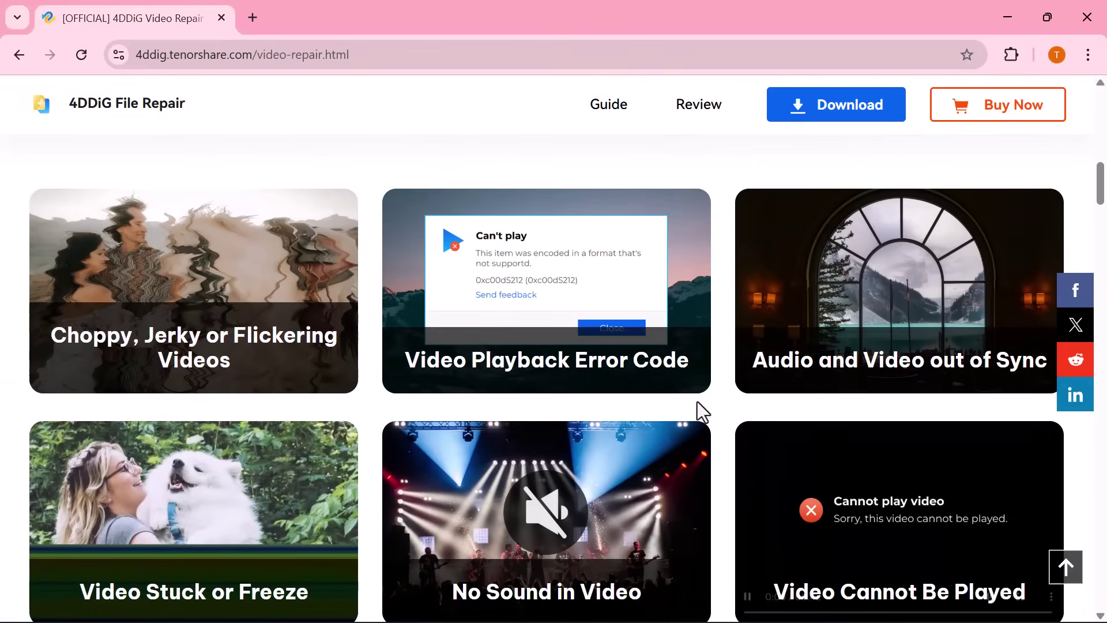
{"action": "scroll", "coordinate": [697, 402], "scroll_direction": "down", "scroll_amount": 5}
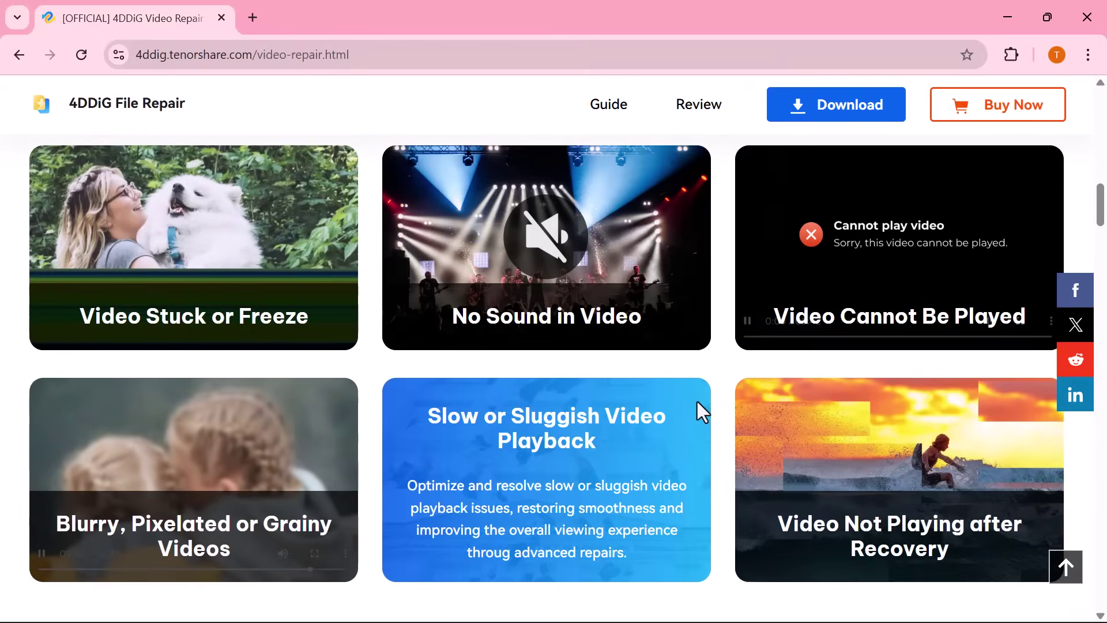
{"action": "scroll", "coordinate": [697, 402], "scroll_direction": "down", "scroll_amount": 8}
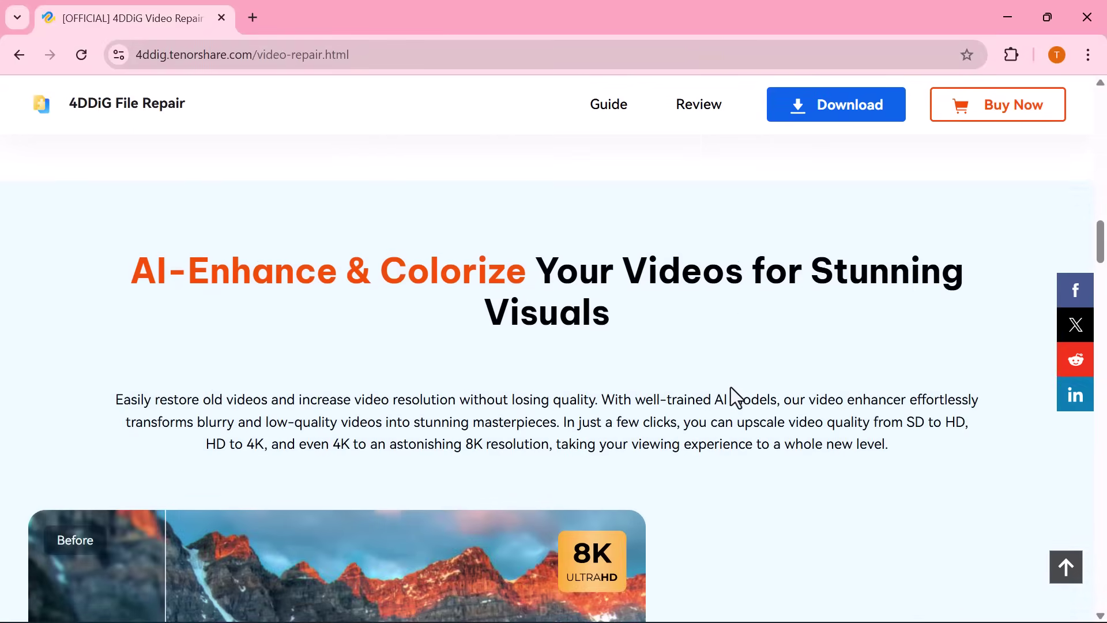
{"action": "scroll", "coordinate": [731, 386], "scroll_direction": "down", "scroll_amount": 5}
{"action": "scroll", "coordinate": [731, 387], "scroll_direction": "down", "scroll_amount": 5}
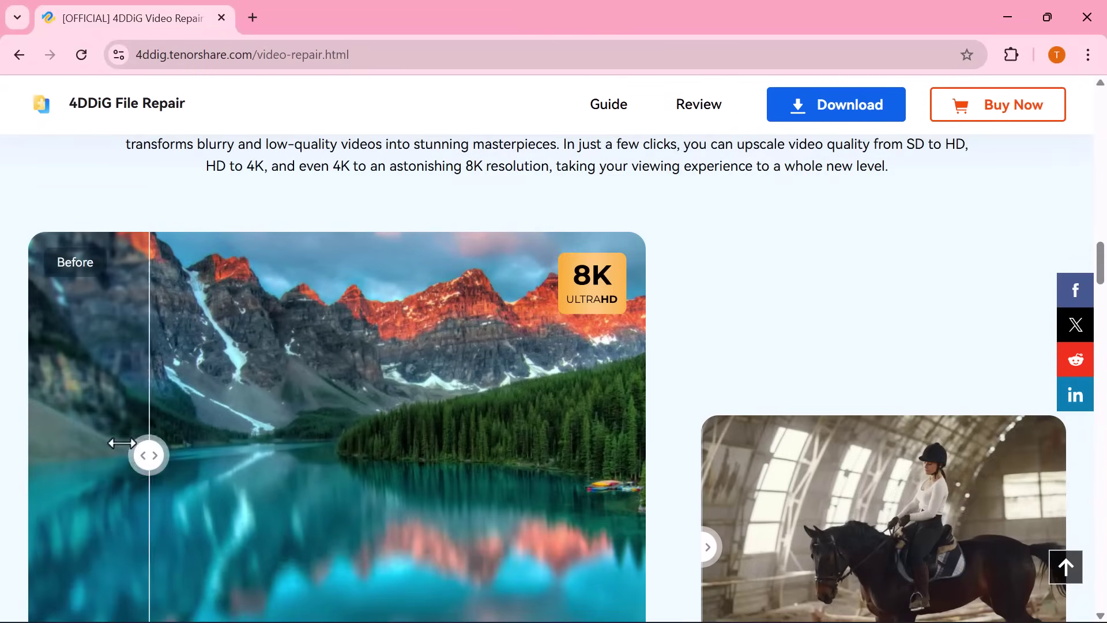
{"action": "scroll", "coordinate": [260, 444], "scroll_direction": "down", "scroll_amount": 5}
{"action": "scroll", "coordinate": [262, 433], "scroll_direction": "down", "scroll_amount": 8}
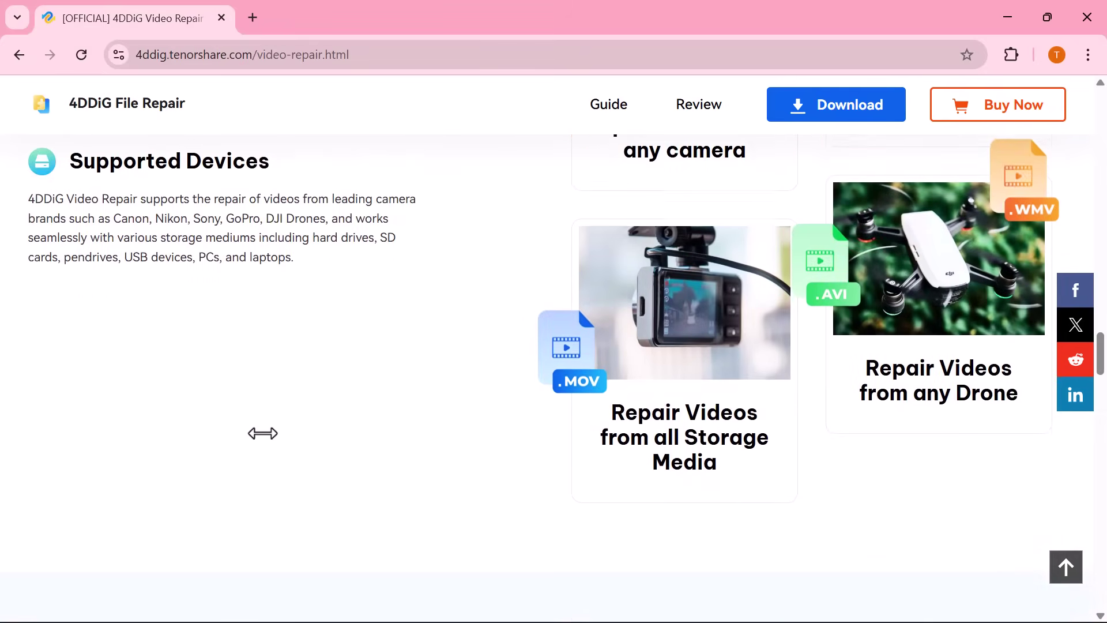
{"action": "scroll", "coordinate": [262, 433], "scroll_direction": "up", "scroll_amount": 2}
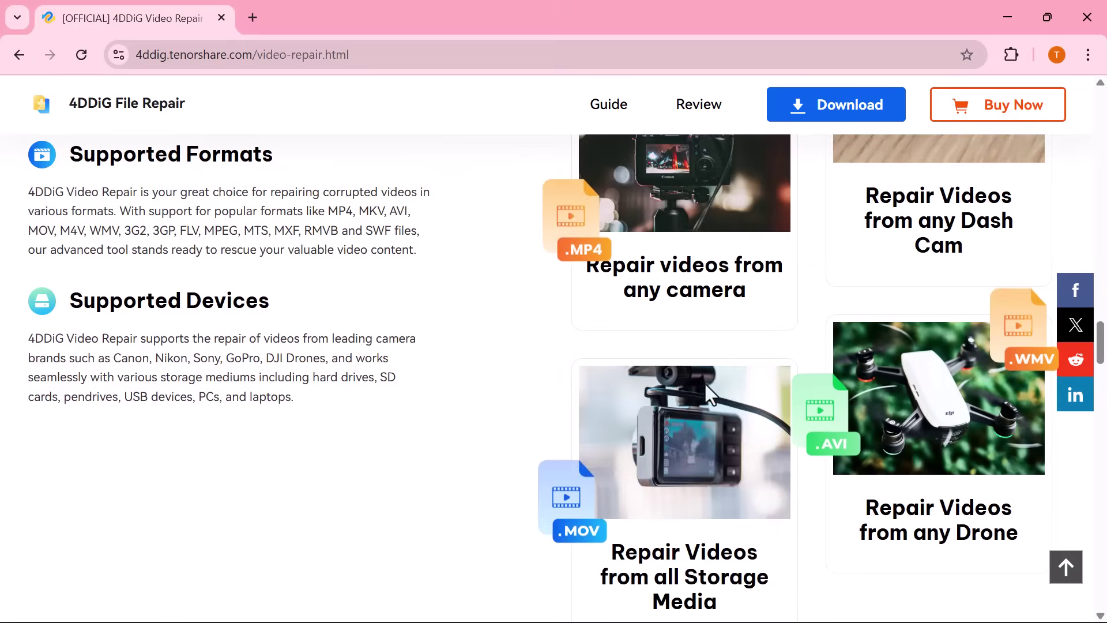
{"action": "scroll", "coordinate": [650, 430], "scroll_direction": "down", "scroll_amount": 10}
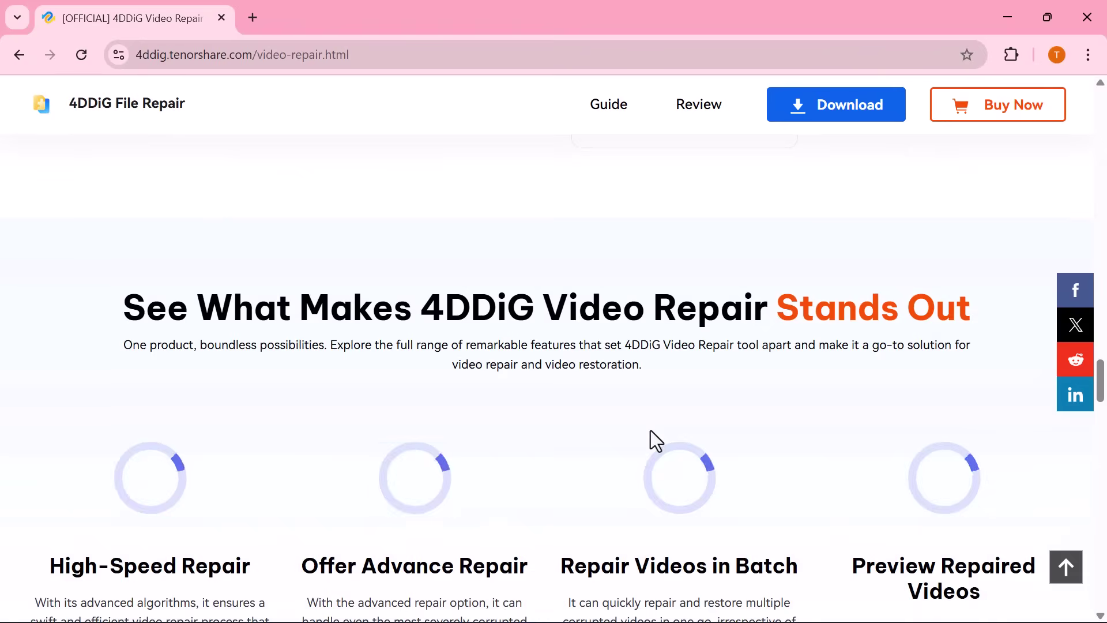
{"action": "scroll", "coordinate": [650, 430], "scroll_direction": "down", "scroll_amount": 5}
{"action": "scroll", "coordinate": [650, 431], "scroll_direction": "down", "scroll_amount": 5}
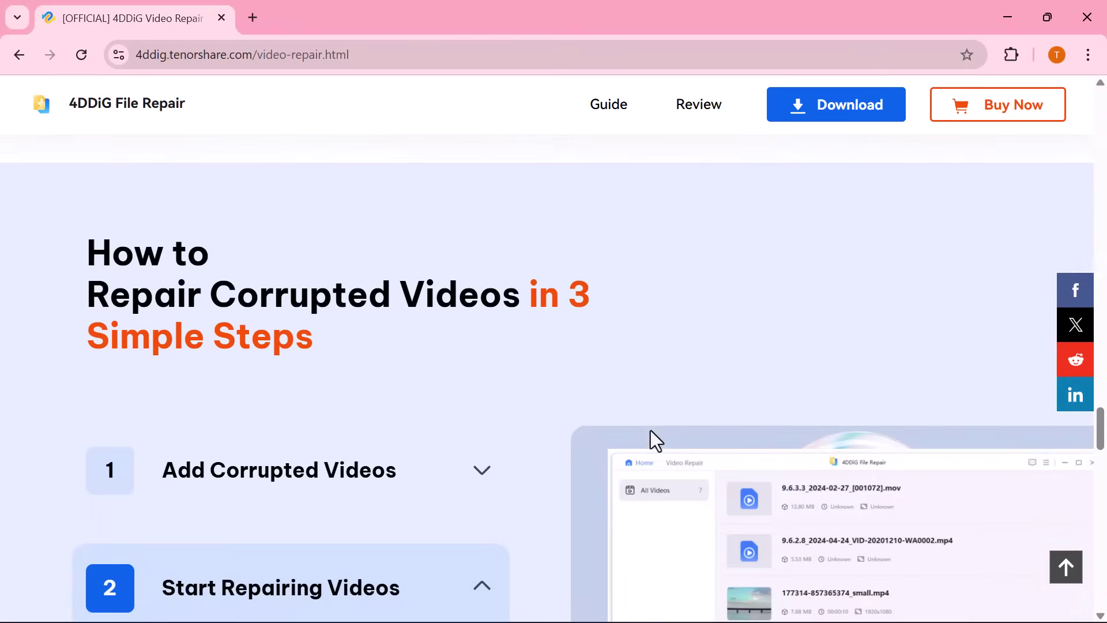
{"action": "scroll", "coordinate": [651, 430], "scroll_direction": "down", "scroll_amount": 4}
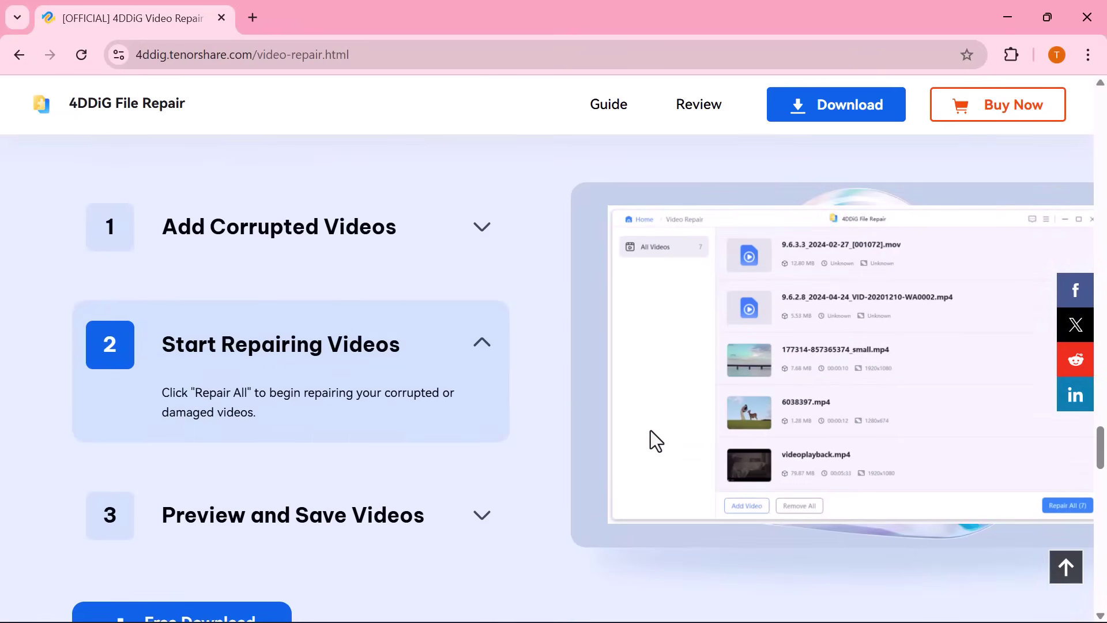
{"action": "scroll", "coordinate": [650, 430], "scroll_direction": "down", "scroll_amount": 12}
{"action": "scroll", "coordinate": [649, 428], "scroll_direction": "down", "scroll_amount": 3}
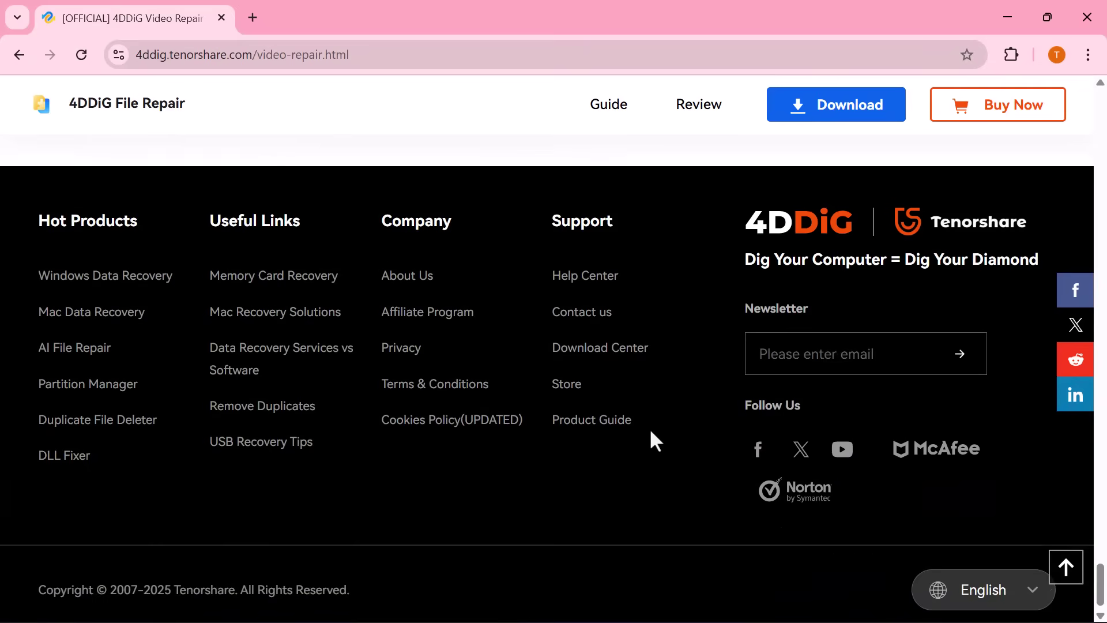
{"action": "scroll", "coordinate": [646, 428], "scroll_direction": "up", "scroll_amount": 10}
{"action": "scroll", "coordinate": [644, 428], "scroll_direction": "up", "scroll_amount": 20}
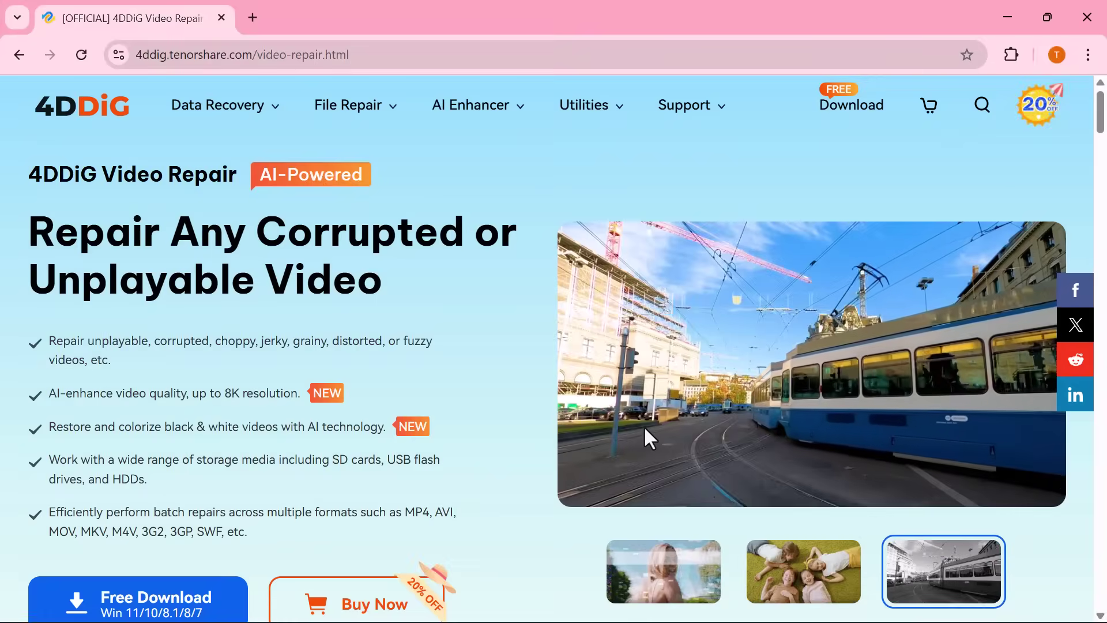
{"action": "scroll", "coordinate": [645, 428], "scroll_direction": "down", "scroll_amount": 2}
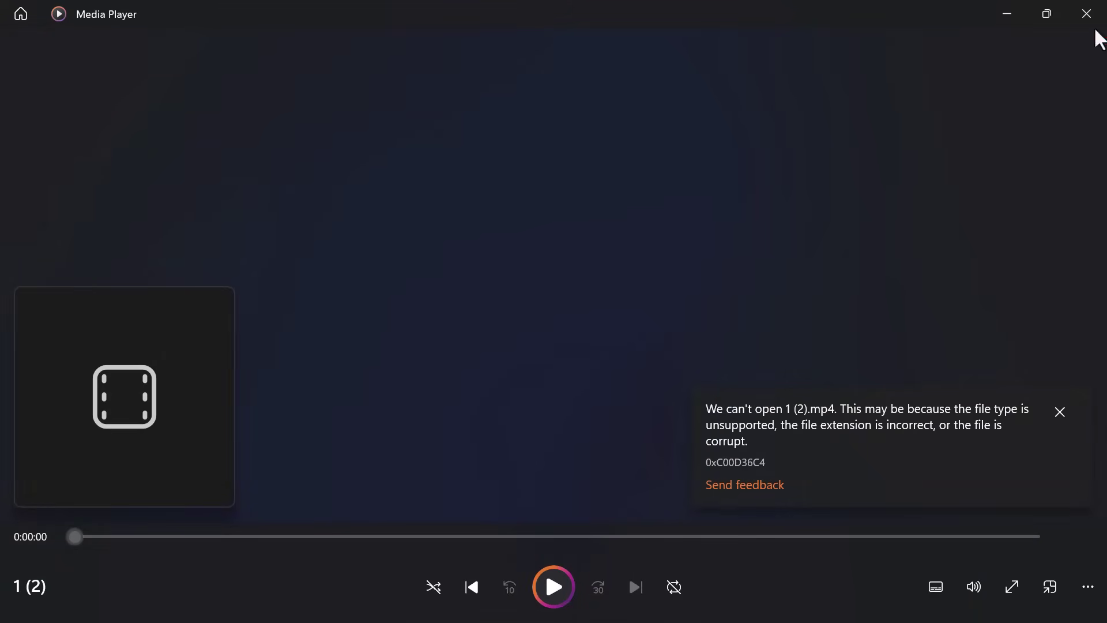
Close Media Player, add 1 (2).mp4 to the repair list and repair it.
{"action": "left_click", "coordinate": [1087, 15]}
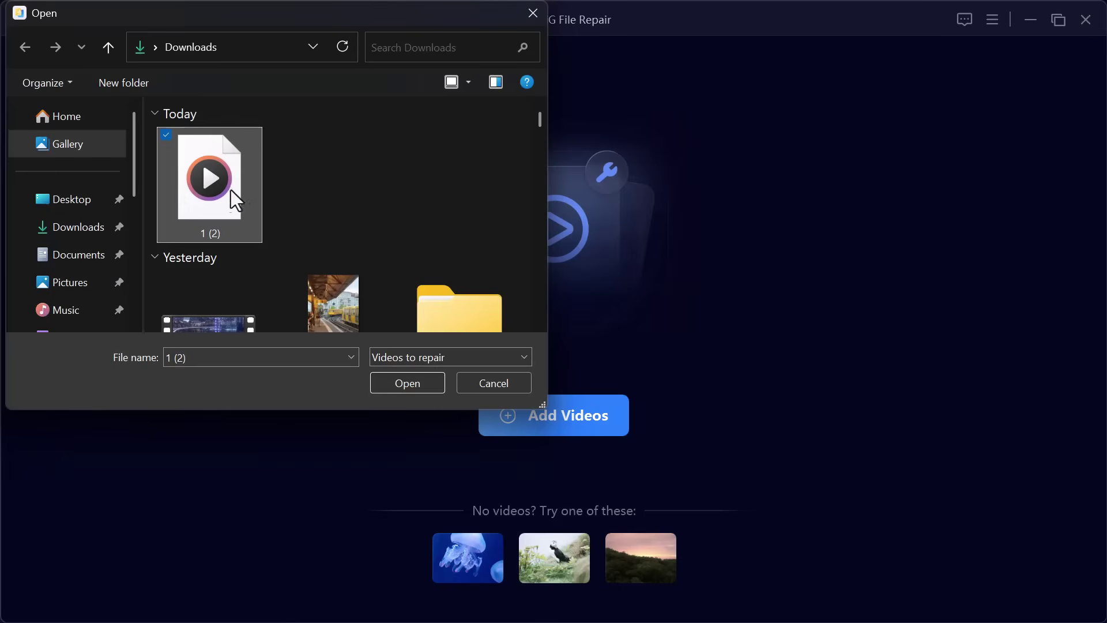
{"action": "left_click", "coordinate": [391, 378]}
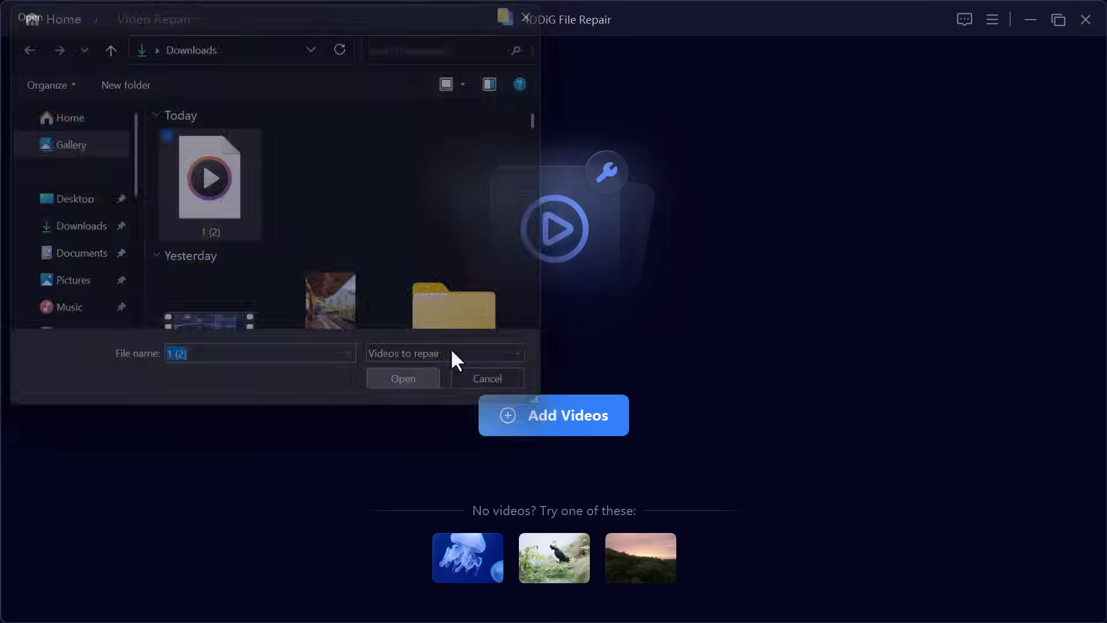
{"action": "left_click", "coordinate": [1032, 97]}
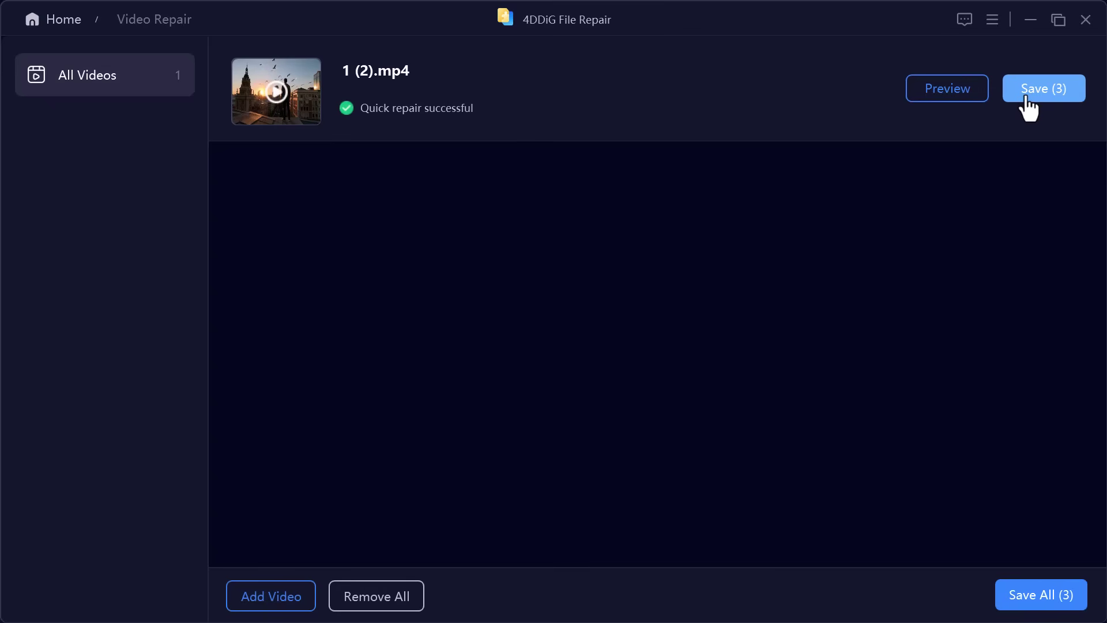
Preview the first repaired version of 1 (2).mp4, replaying it from the start.
{"action": "left_click", "coordinate": [942, 103]}
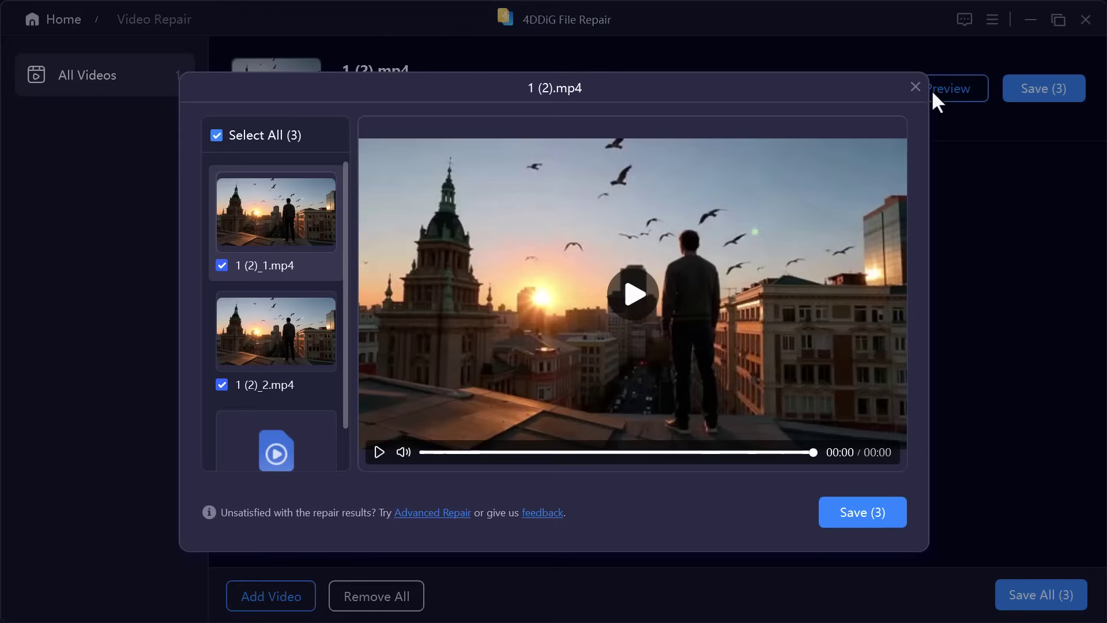
{"action": "left_click", "coordinate": [637, 310]}
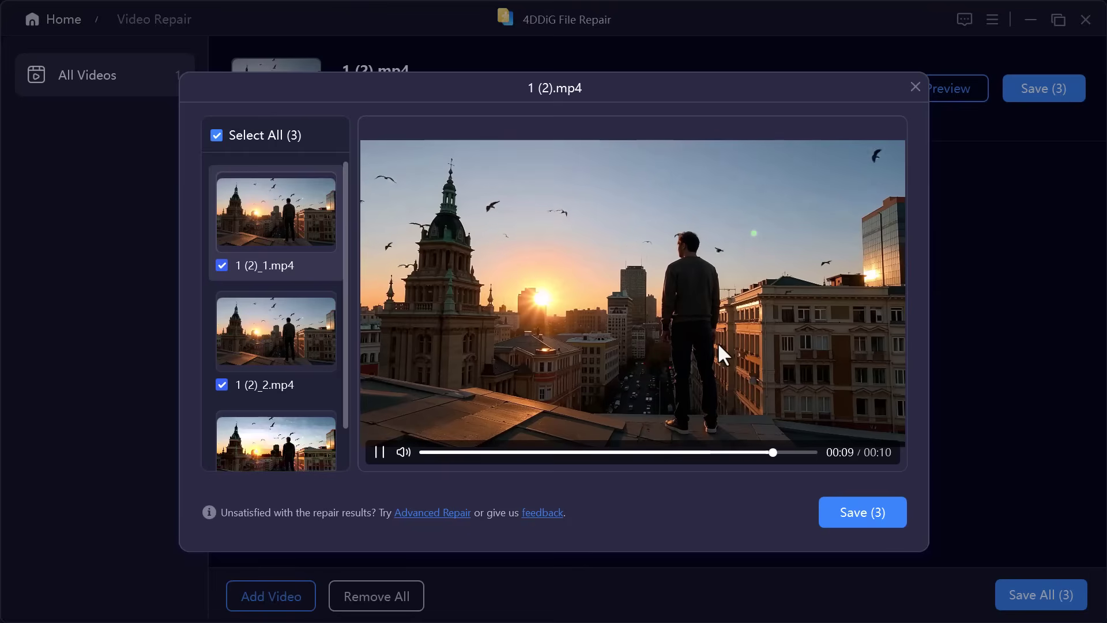
{"action": "left_click", "coordinate": [638, 310]}
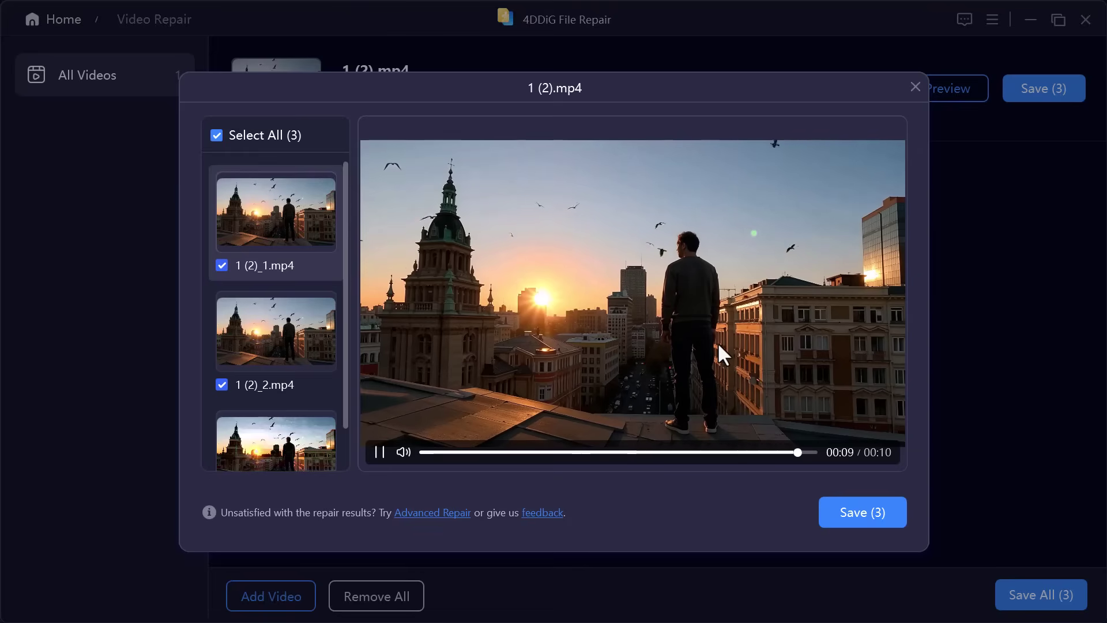
Save all three repaired videos to the Downloads folder.
{"action": "left_click", "coordinate": [861, 523]}
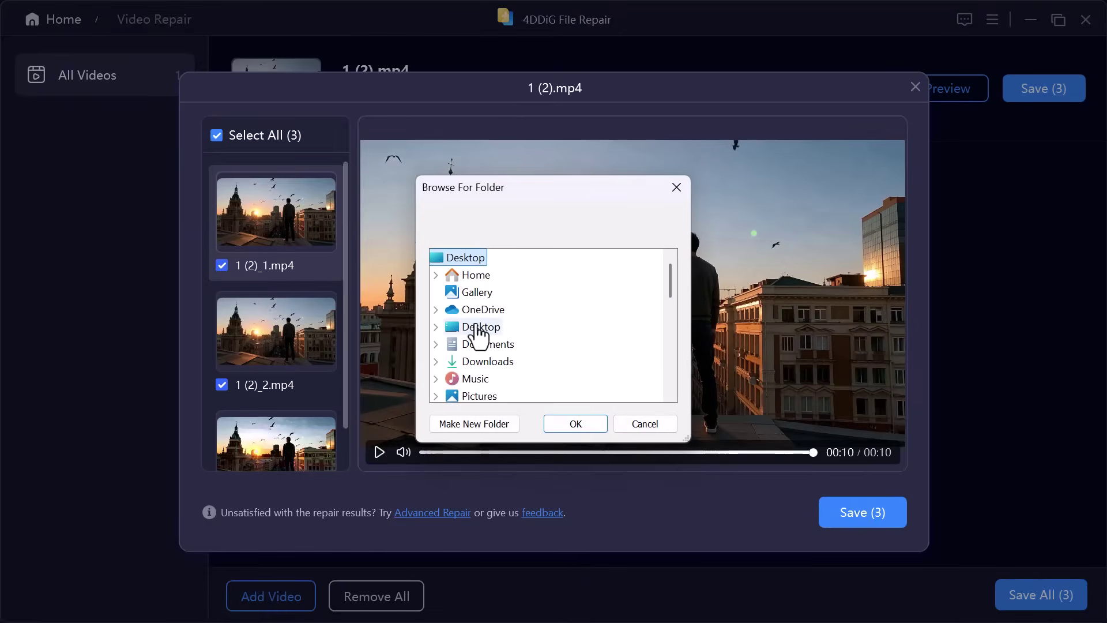
{"action": "left_click", "coordinate": [488, 361]}
{"action": "left_click", "coordinate": [575, 423]}
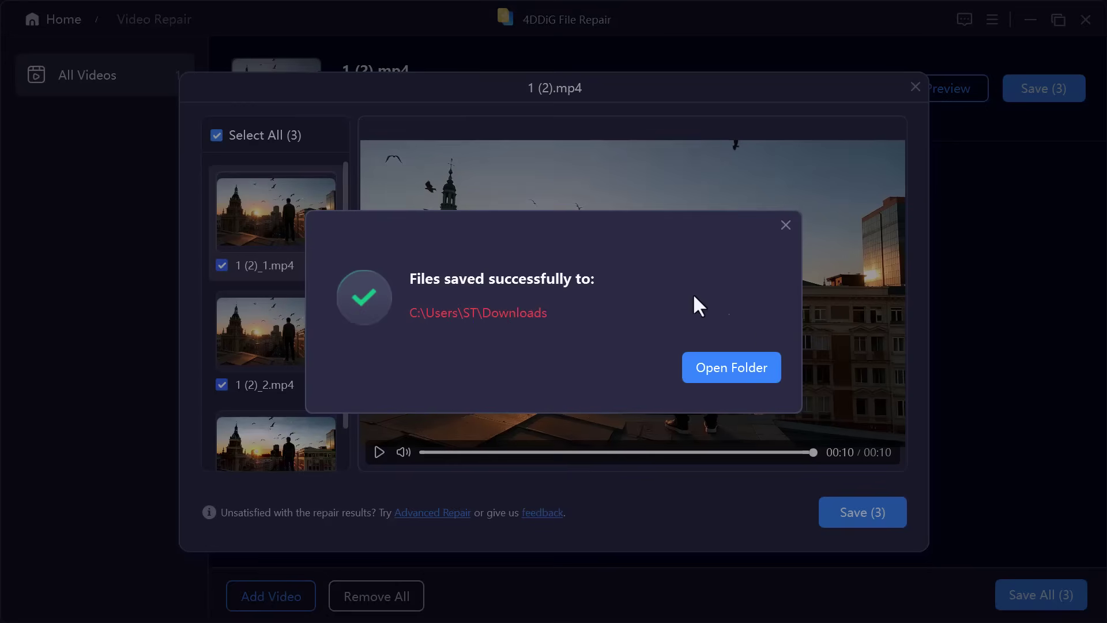
{"action": "left_click", "coordinate": [785, 225]}
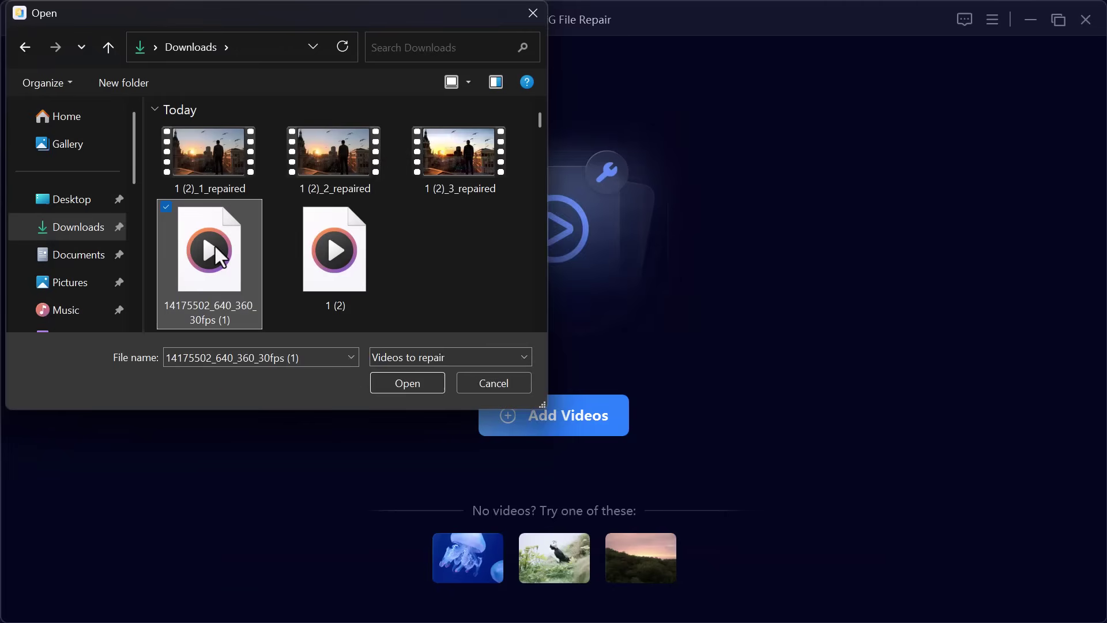
Check 14175502_640_360_30fps (1).mp4 fails in Media Player, then add and repair it.
{"action": "right_click", "coordinate": [214, 245]}
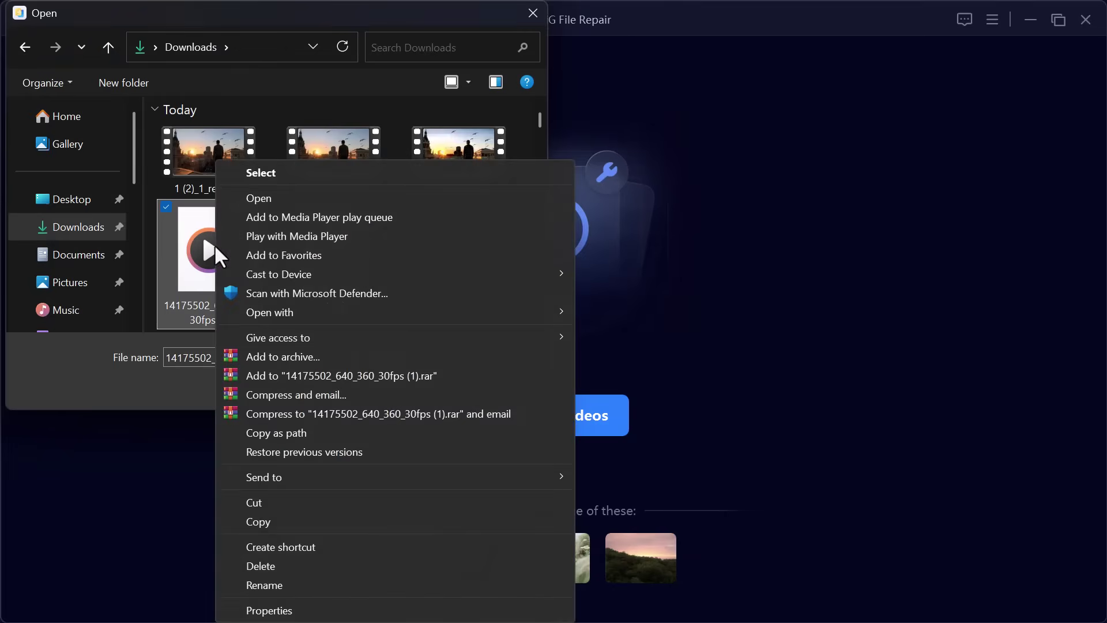
{"action": "left_click", "coordinate": [285, 236]}
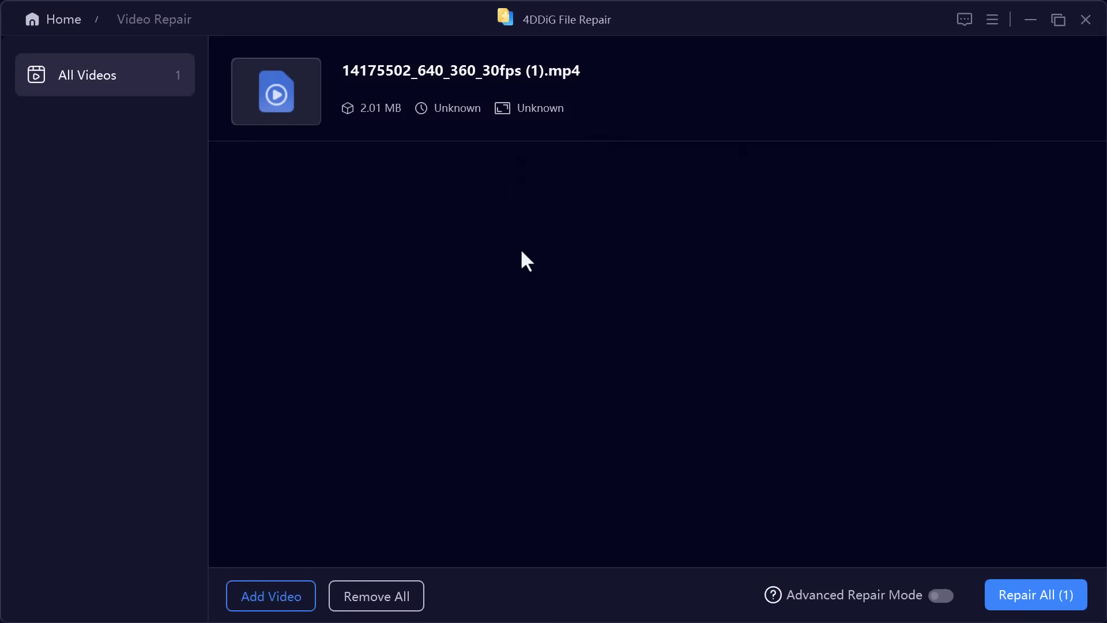
{"action": "mouse_move", "coordinate": [568, 71]}
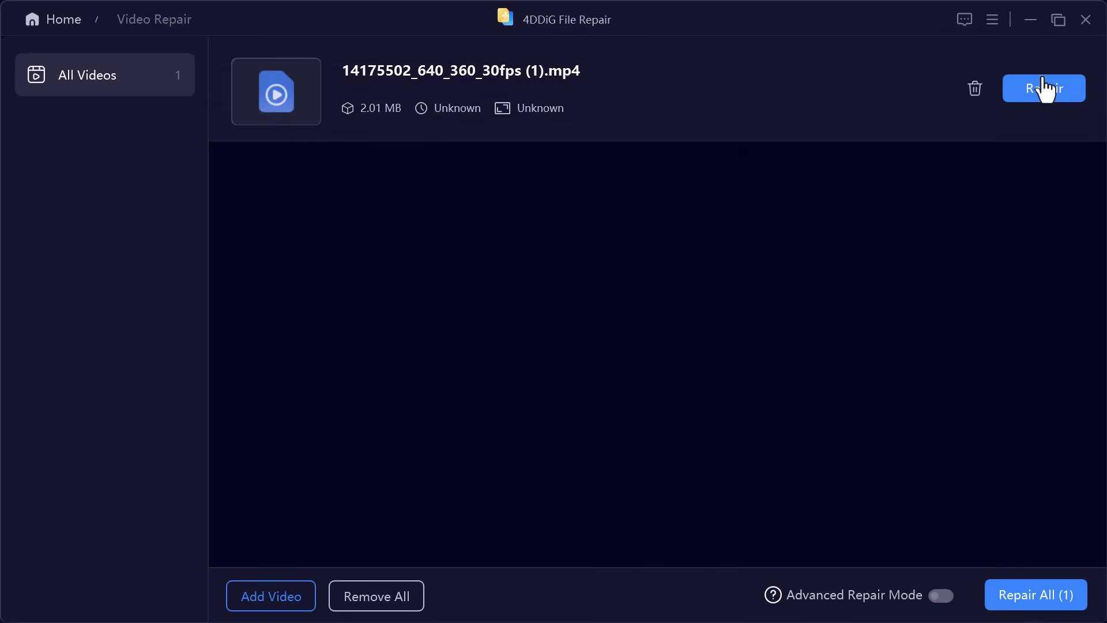
{"action": "left_click", "coordinate": [1033, 90]}
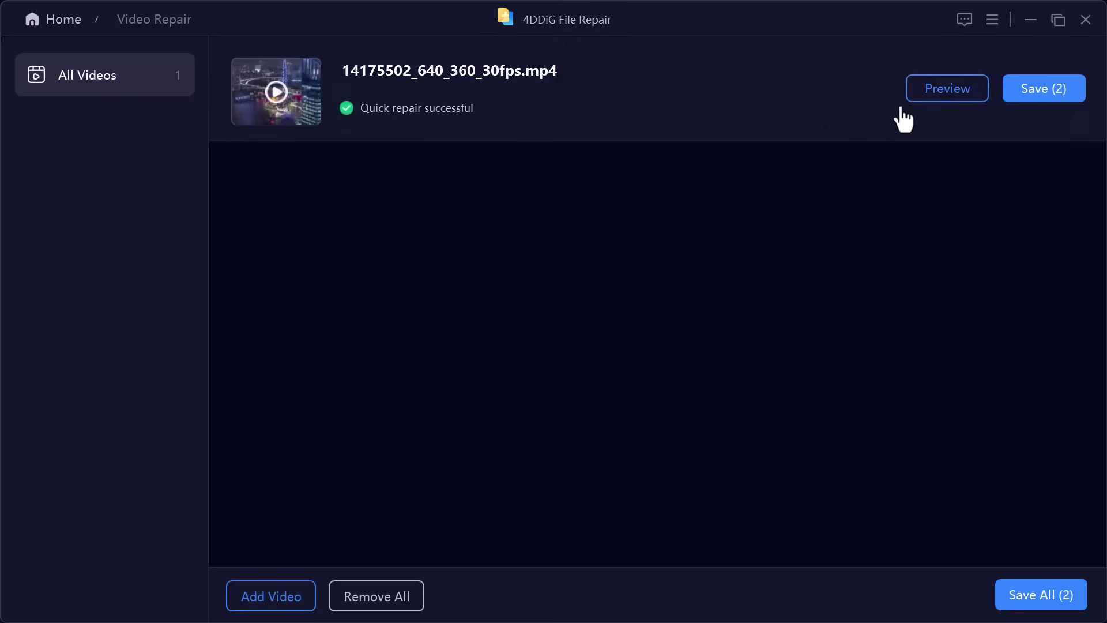
{"action": "left_click", "coordinate": [937, 109]}
{"action": "left_click", "coordinate": [636, 292]}
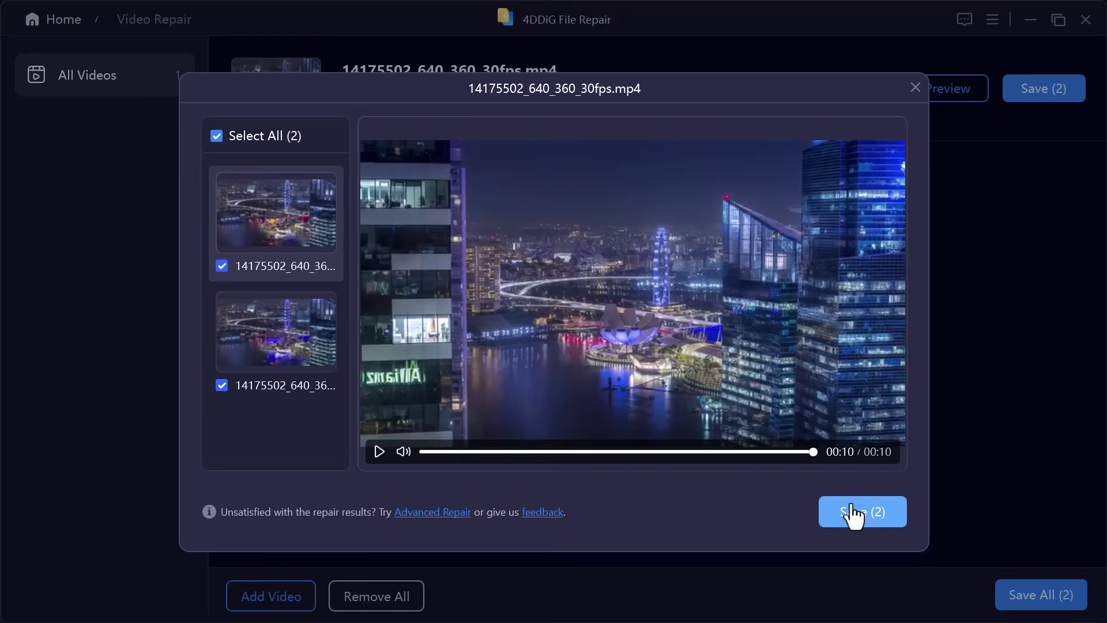
{"action": "left_click", "coordinate": [852, 512]}
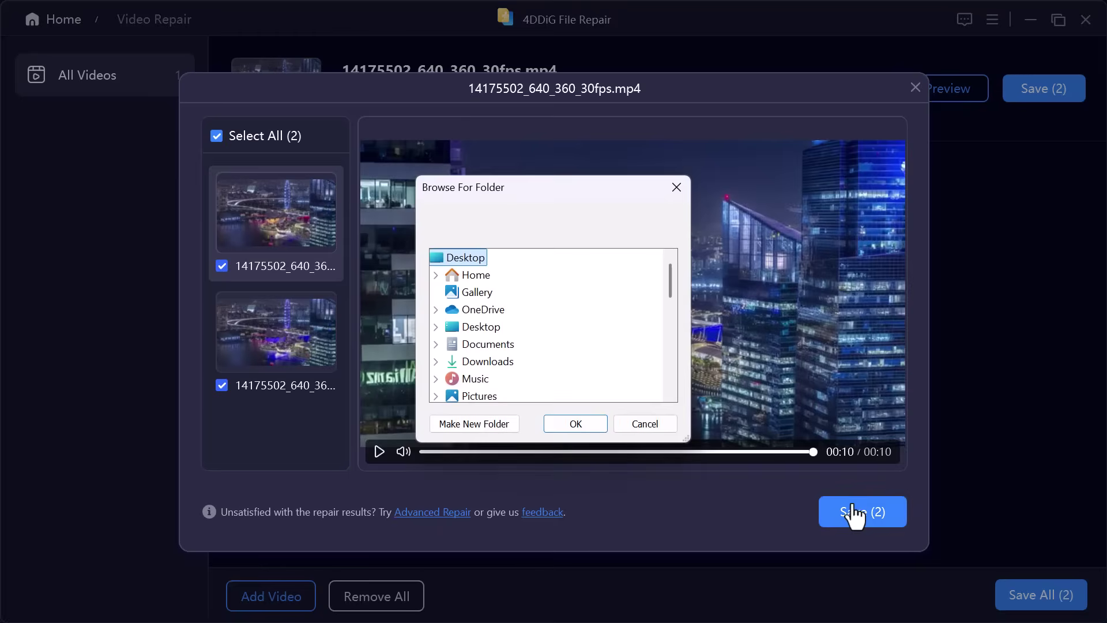
{"action": "double_click", "coordinate": [540, 357]}
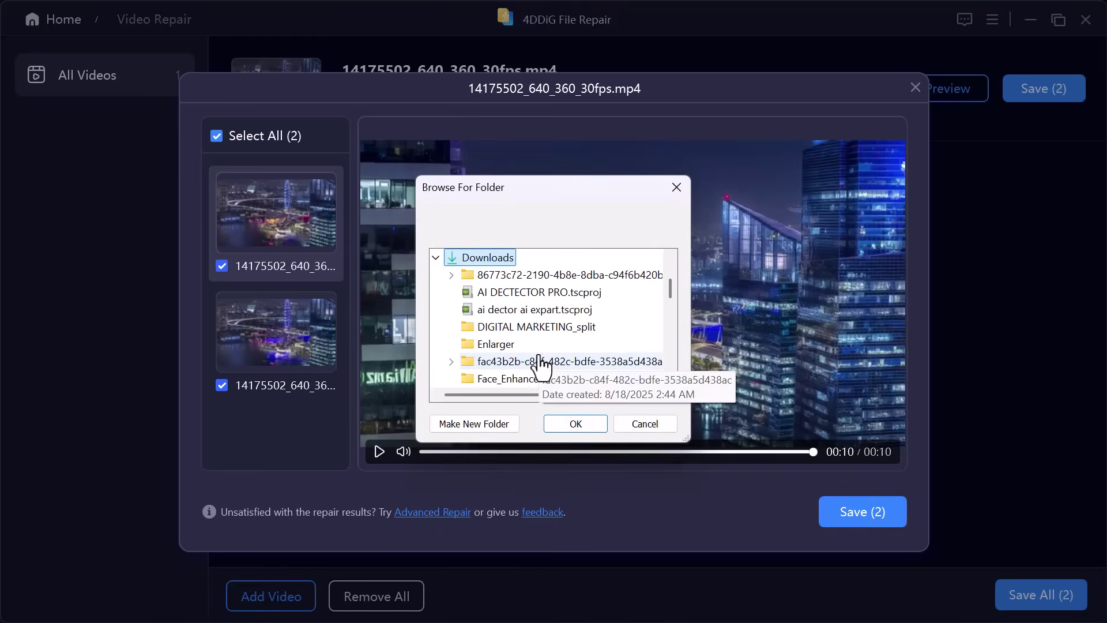
{"action": "left_click", "coordinate": [623, 425]}
{"action": "left_click", "coordinate": [915, 88]}
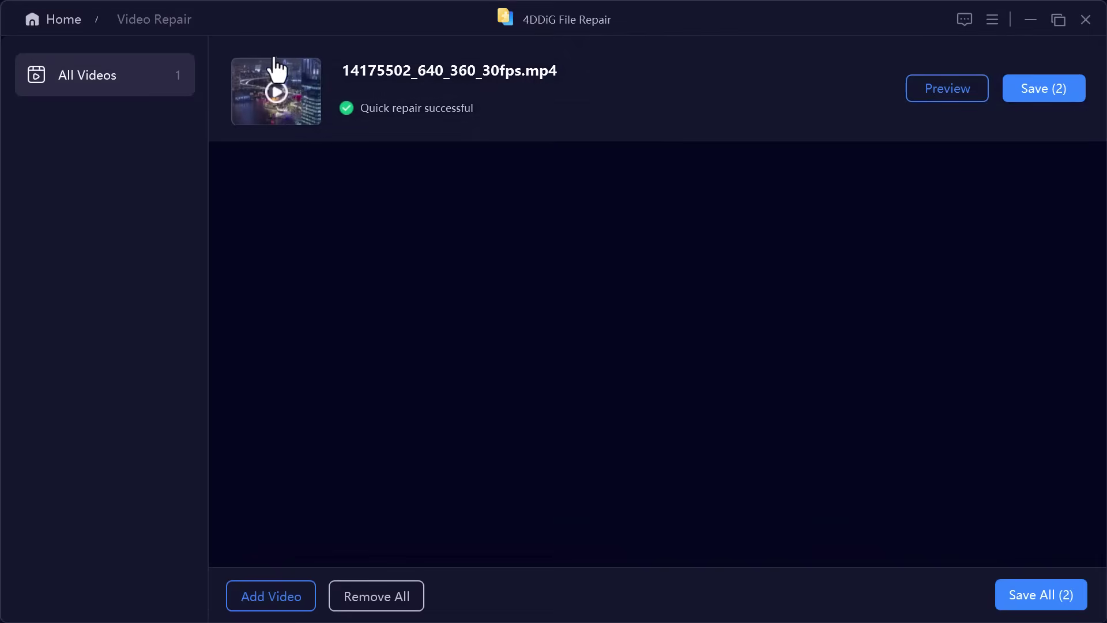
Return to Home without saving and switch to the AI Enhancer section.
{"action": "left_click", "coordinate": [45, 23]}
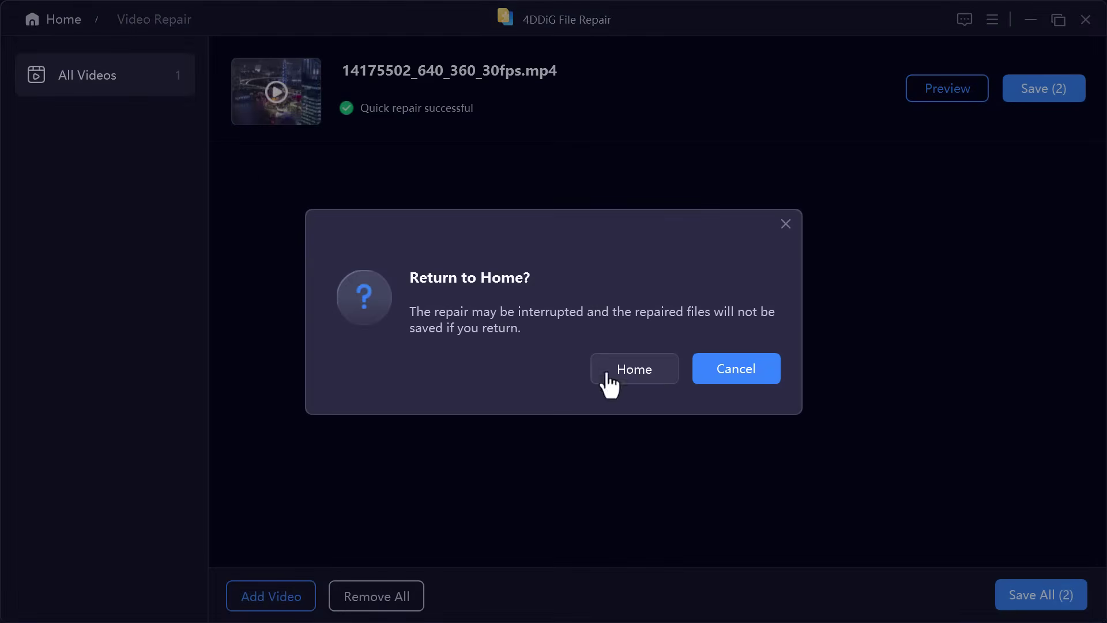
{"action": "left_click", "coordinate": [632, 381]}
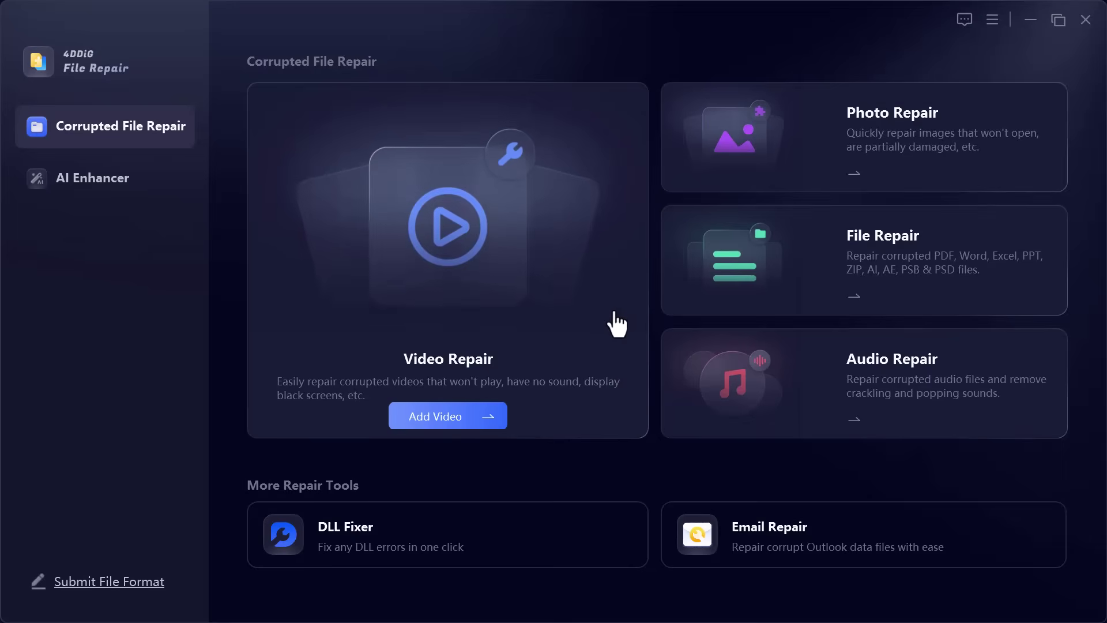
{"action": "left_click", "coordinate": [95, 199]}
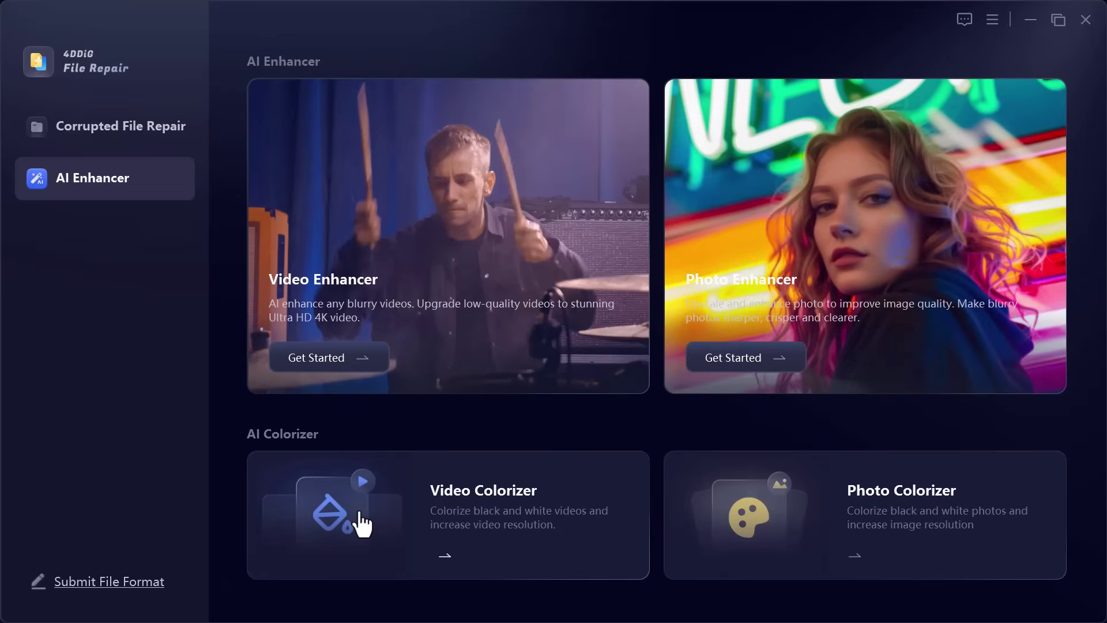
{"action": "left_click", "coordinate": [361, 521]}
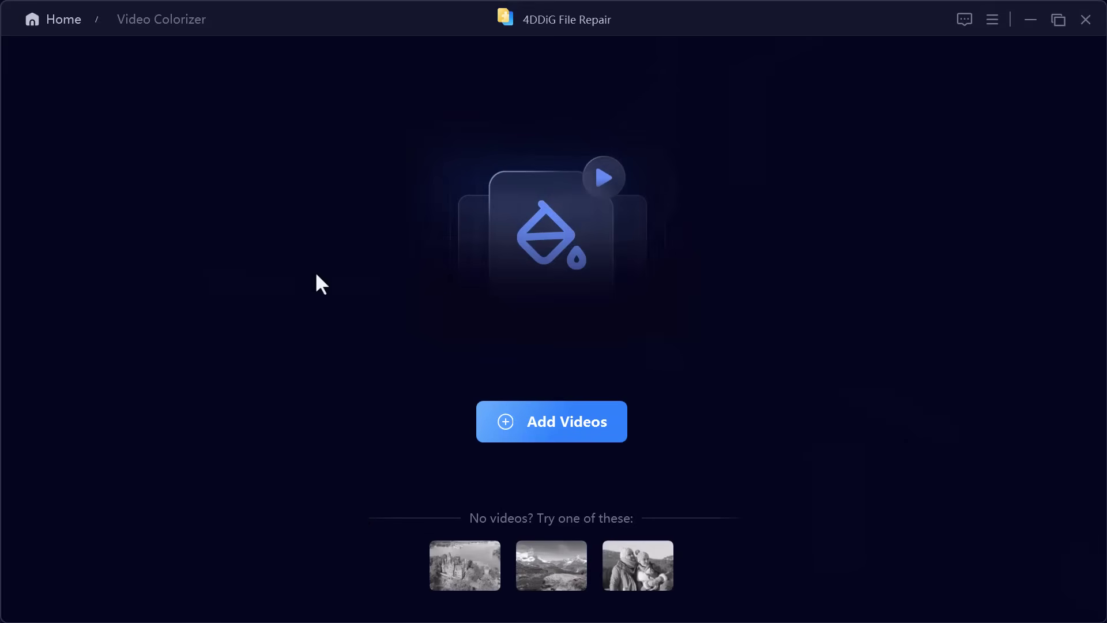
{"action": "left_click", "coordinate": [49, 26]}
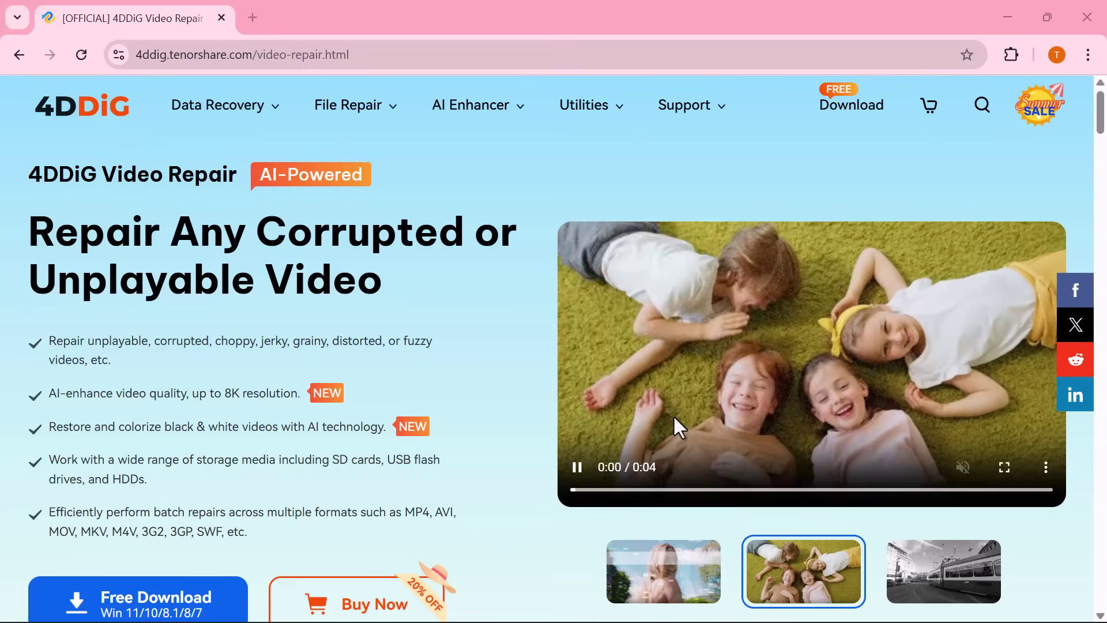
Switch the 4DDiG Video Repair page's showcase video to the first example.
{"action": "scroll", "coordinate": [672, 414], "scroll_direction": "down", "scroll_amount": 1}
{"action": "scroll", "coordinate": [674, 418], "scroll_direction": "down", "scroll_amount": 1}
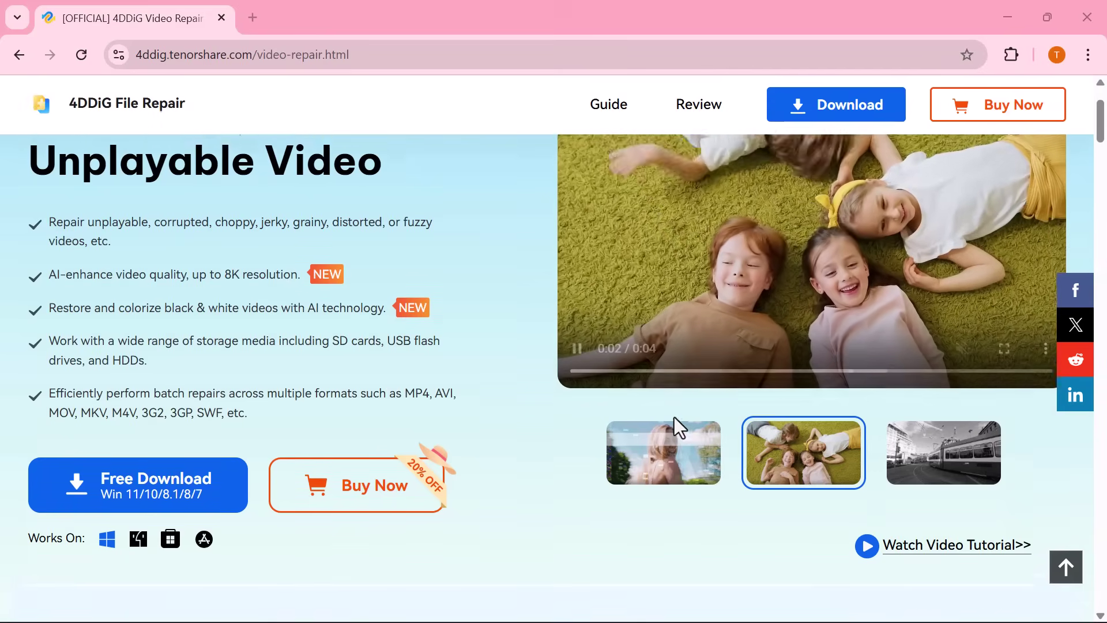
{"action": "scroll", "coordinate": [688, 319], "scroll_direction": "up", "scroll_amount": 2}
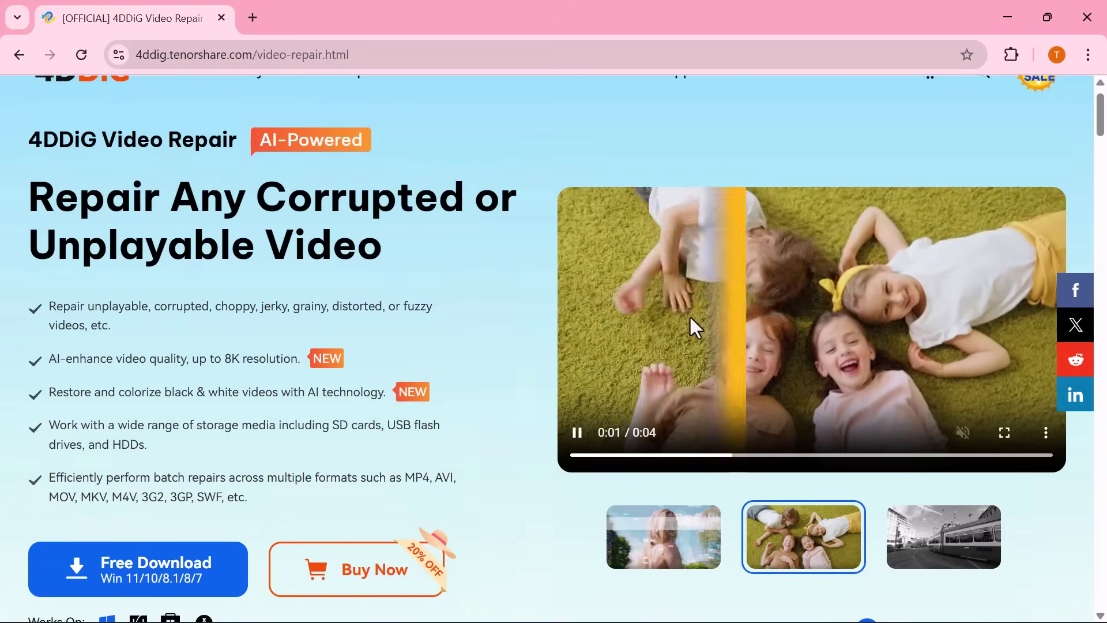
{"action": "left_click", "coordinate": [683, 549]}
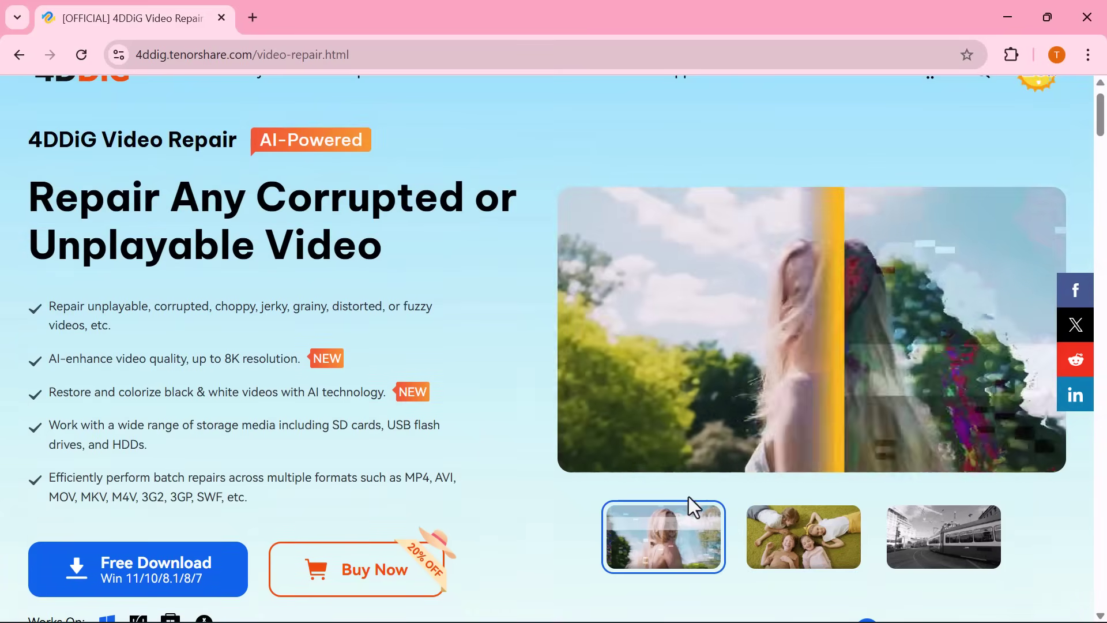
Scroll down to the AI-Enhance & Colorize before-and-after examples.
{"action": "scroll", "coordinate": [697, 402], "scroll_direction": "down", "scroll_amount": 10}
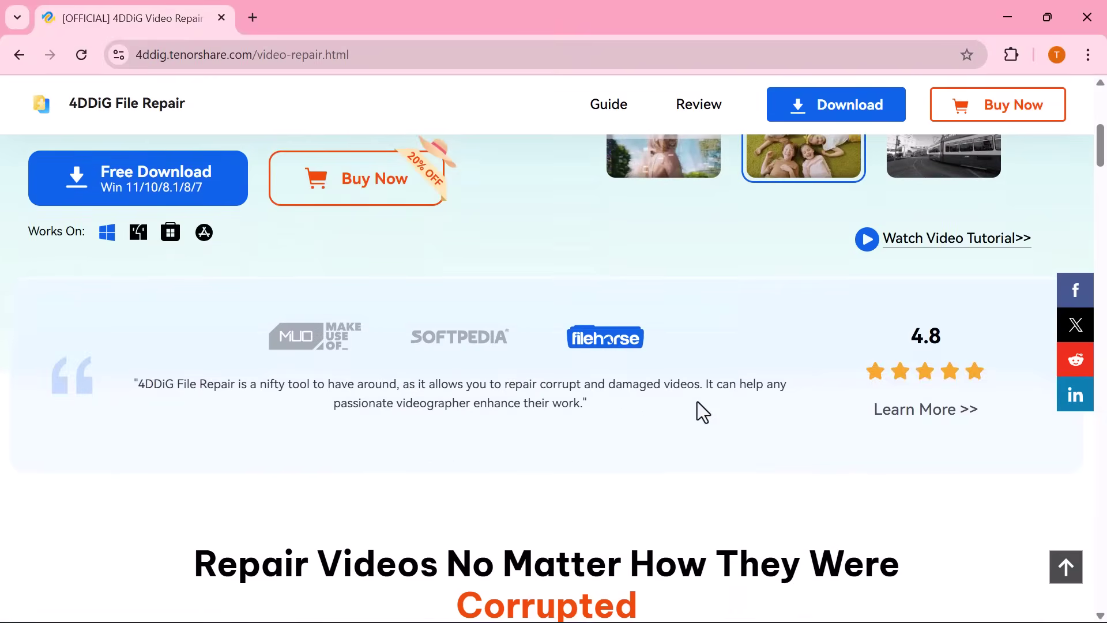
{"action": "scroll", "coordinate": [697, 401], "scroll_direction": "down", "scroll_amount": 3}
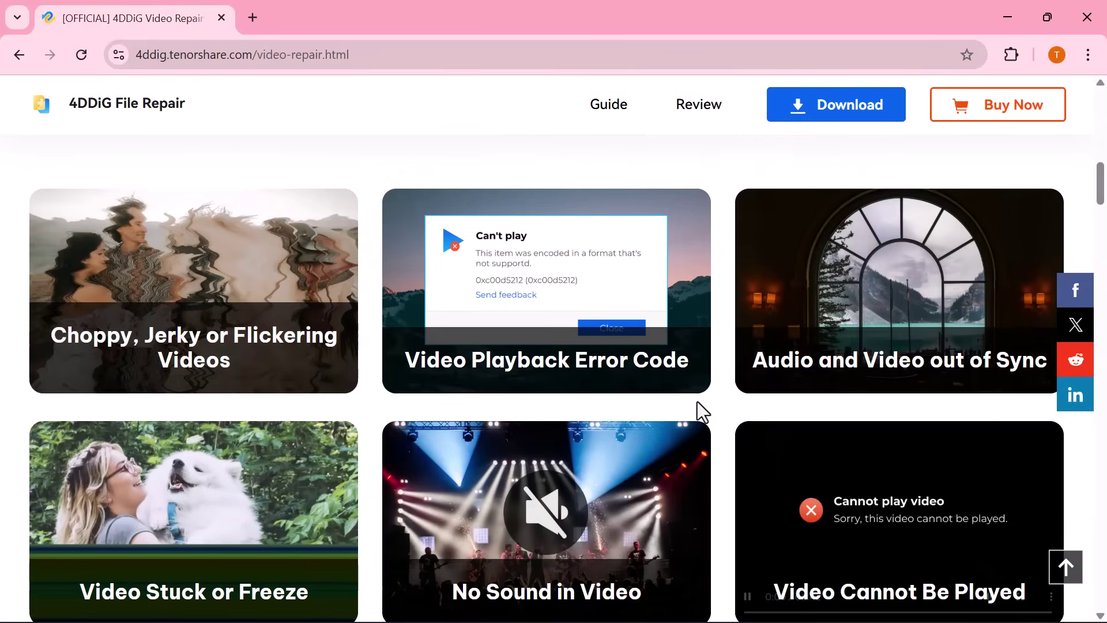
{"action": "scroll", "coordinate": [697, 401], "scroll_direction": "down", "scroll_amount": 1}
{"action": "scroll", "coordinate": [697, 402], "scroll_direction": "down", "scroll_amount": 3}
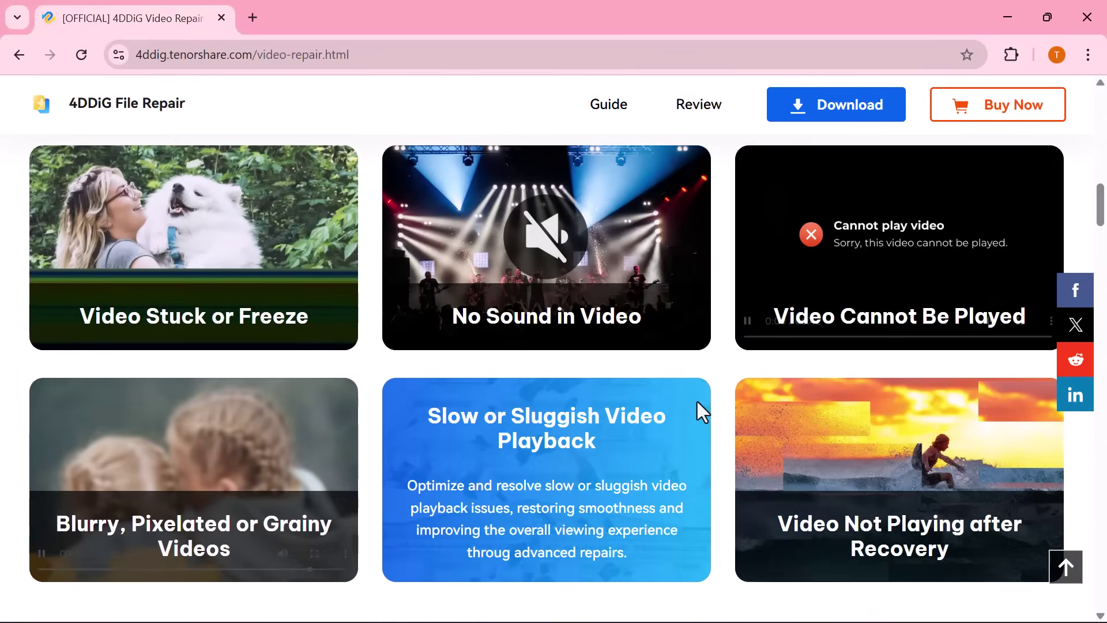
{"action": "scroll", "coordinate": [697, 401], "scroll_direction": "down", "scroll_amount": 2}
{"action": "scroll", "coordinate": [731, 386], "scroll_direction": "down", "scroll_amount": 6}
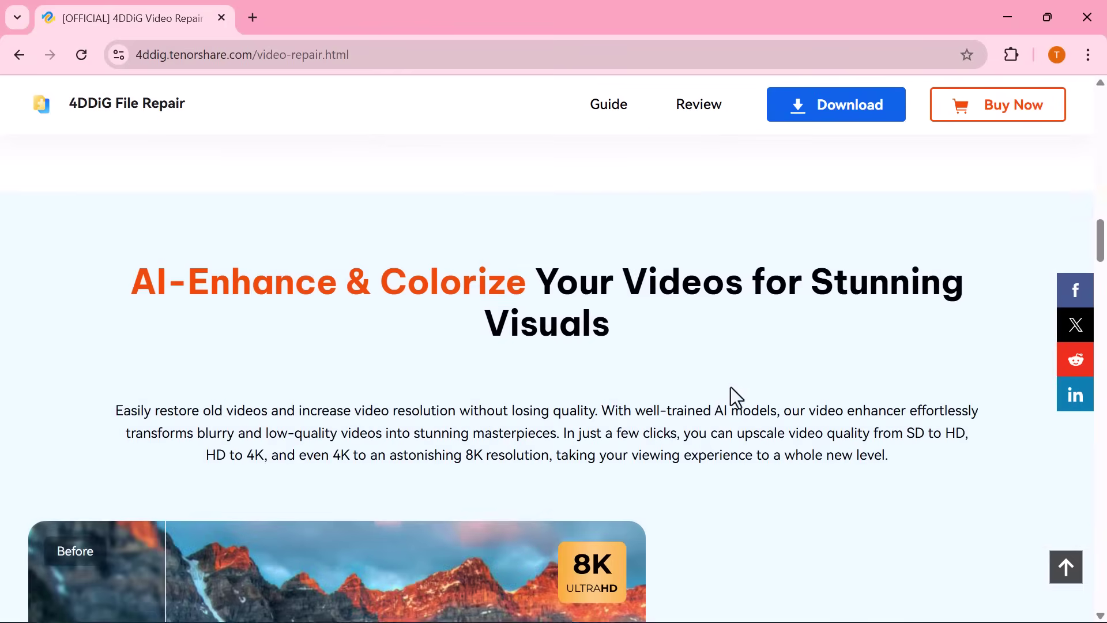
{"action": "scroll", "coordinate": [731, 387], "scroll_direction": "down", "scroll_amount": 4}
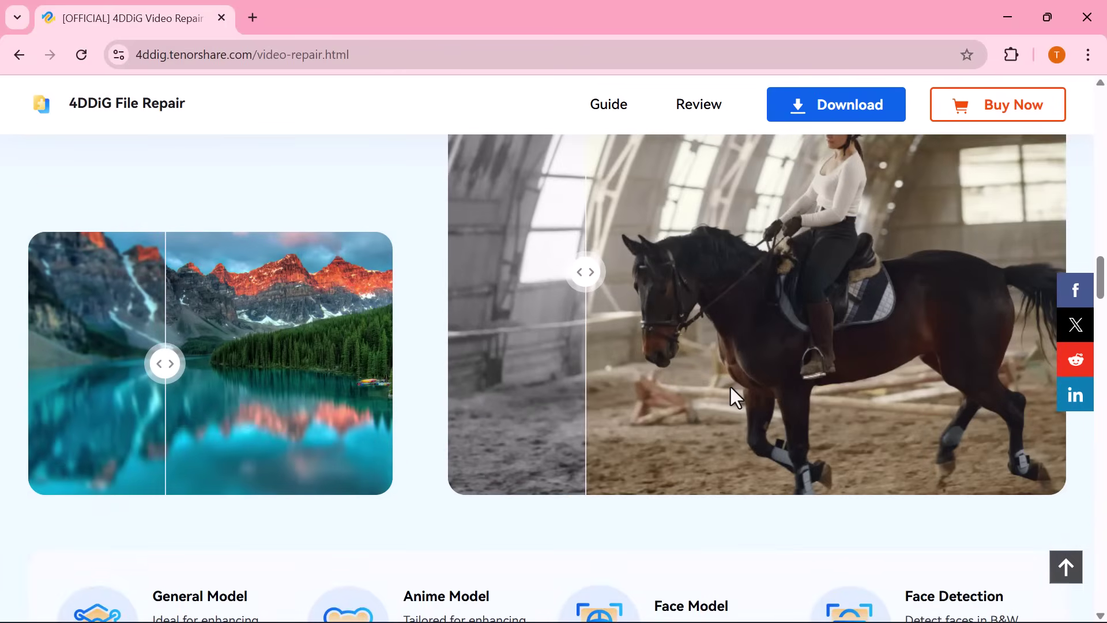